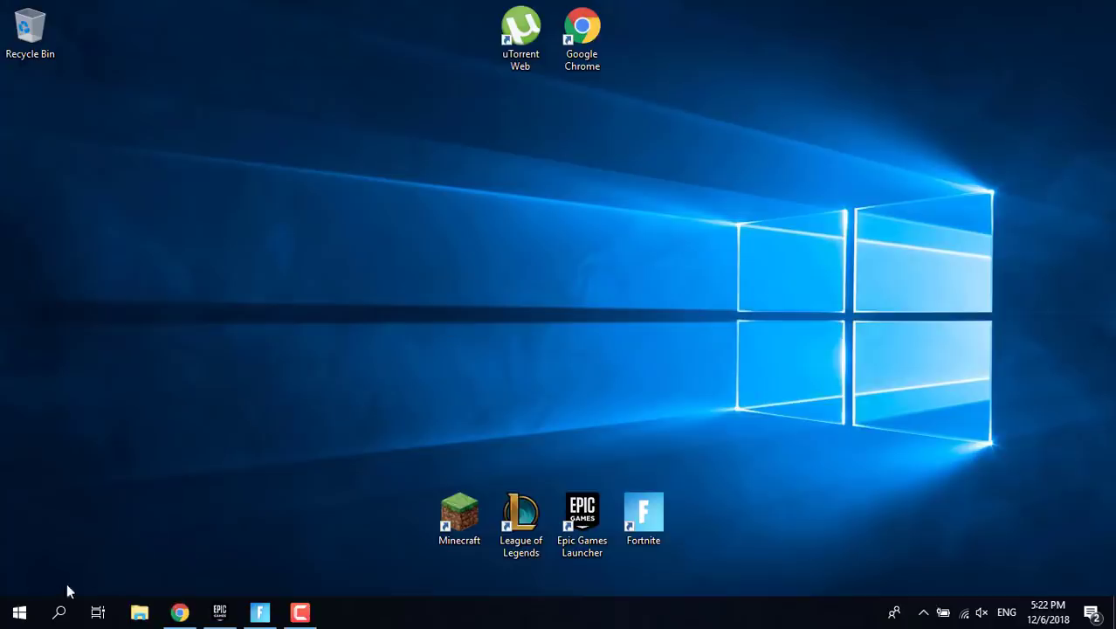
- Search the Start menu for 'Task Manager' and launch it from the best match
left_click(23, 615)
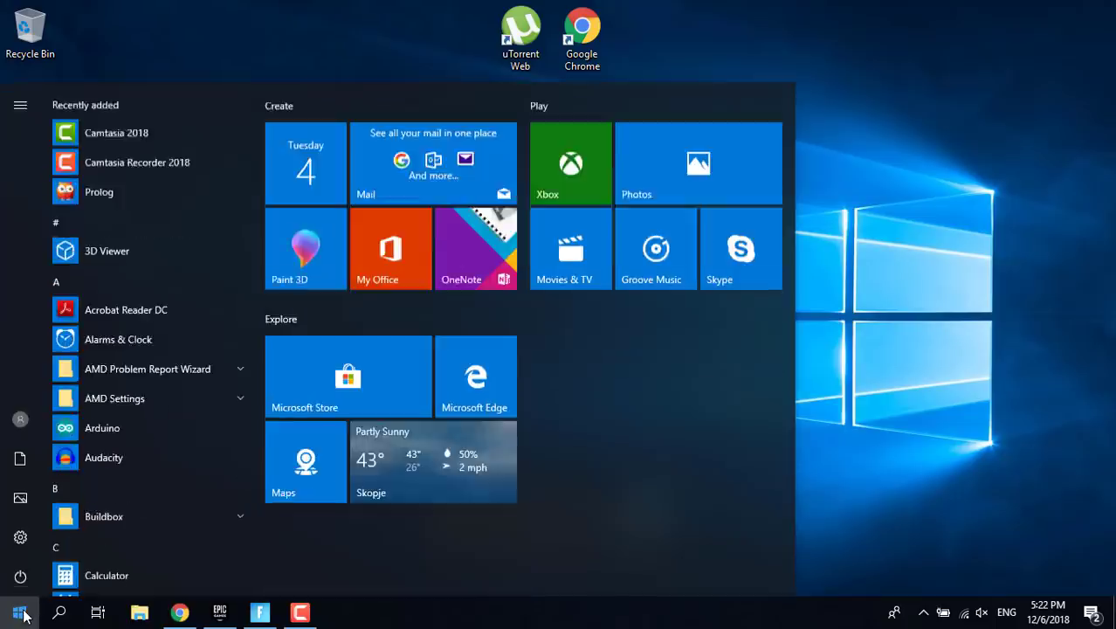
left_click(23, 615)
type("Task Manager")
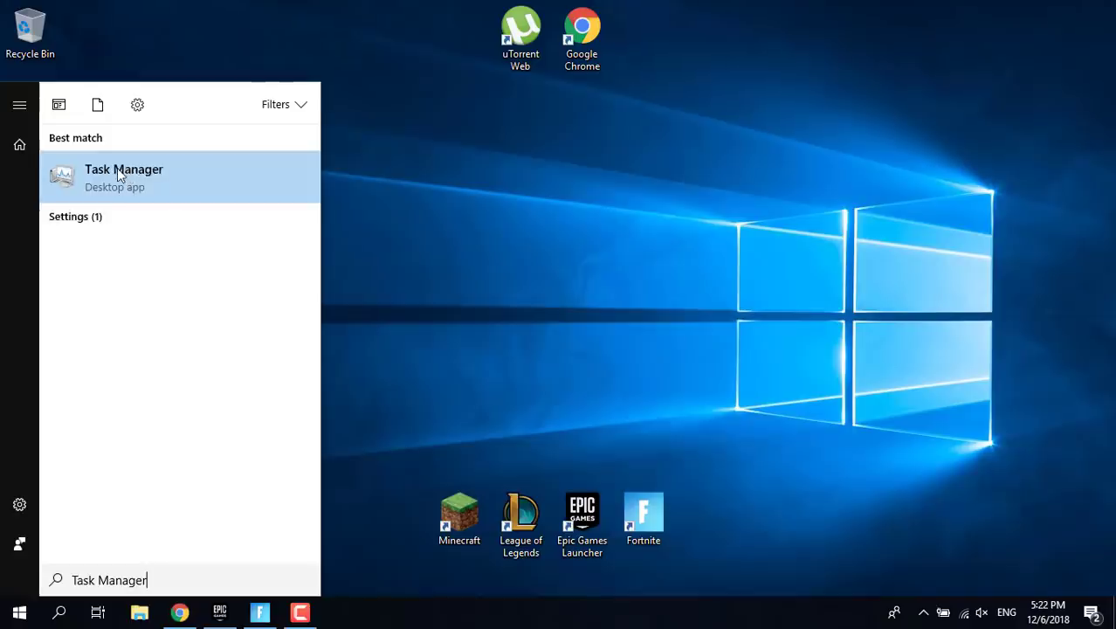
left_click(123, 170)
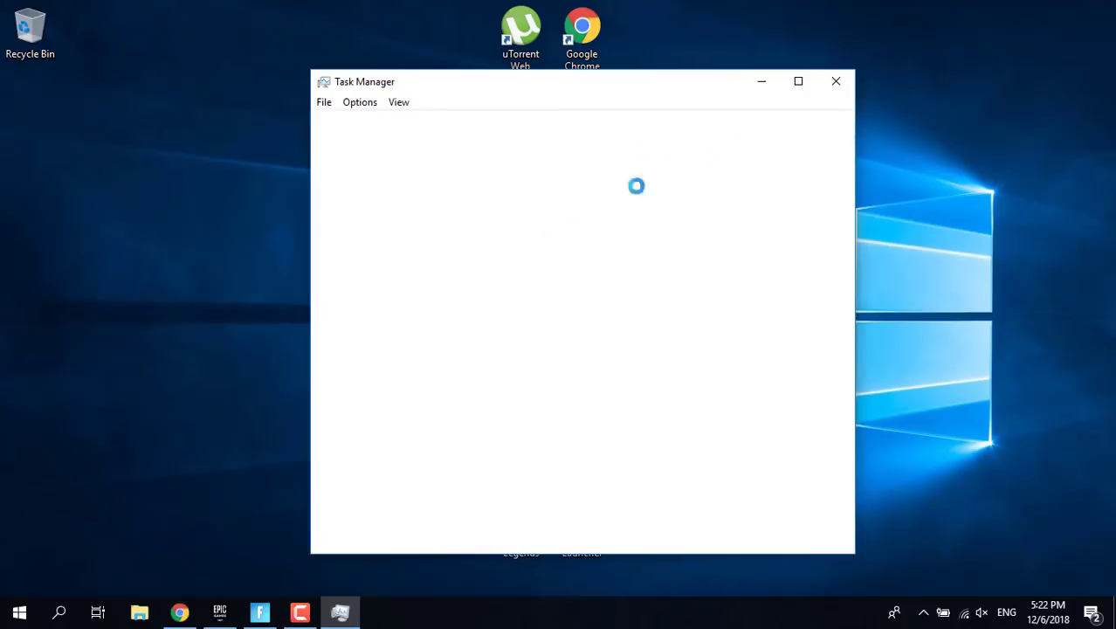
- On the Startup tab, toggle µTorrent Web to enabled and back to disabled, then close Task Manager
left_click(512, 126)
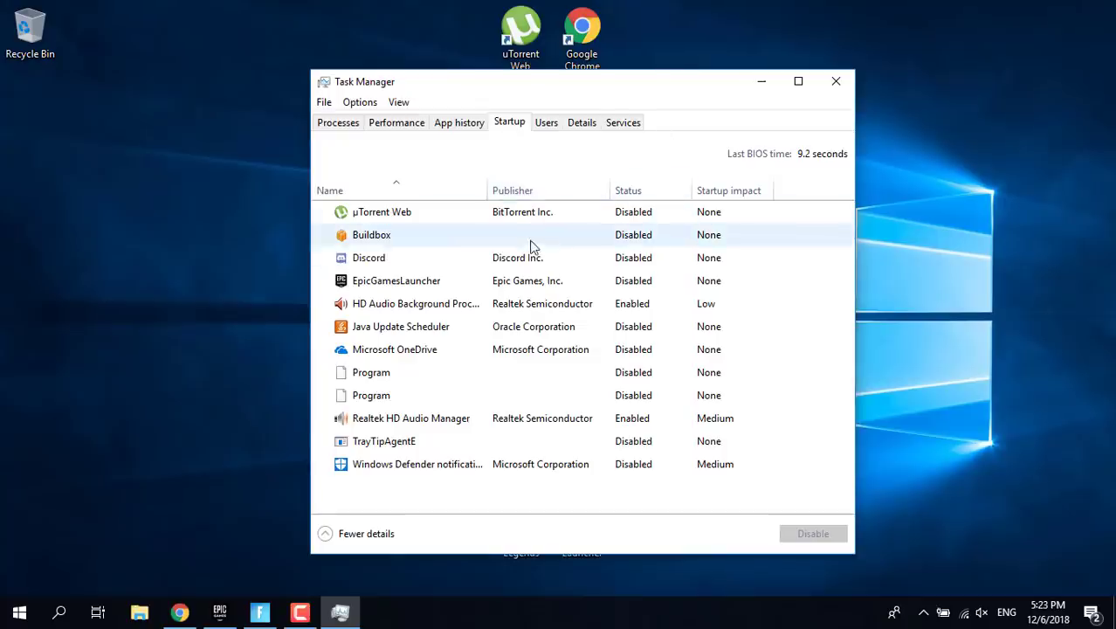
left_click(616, 215)
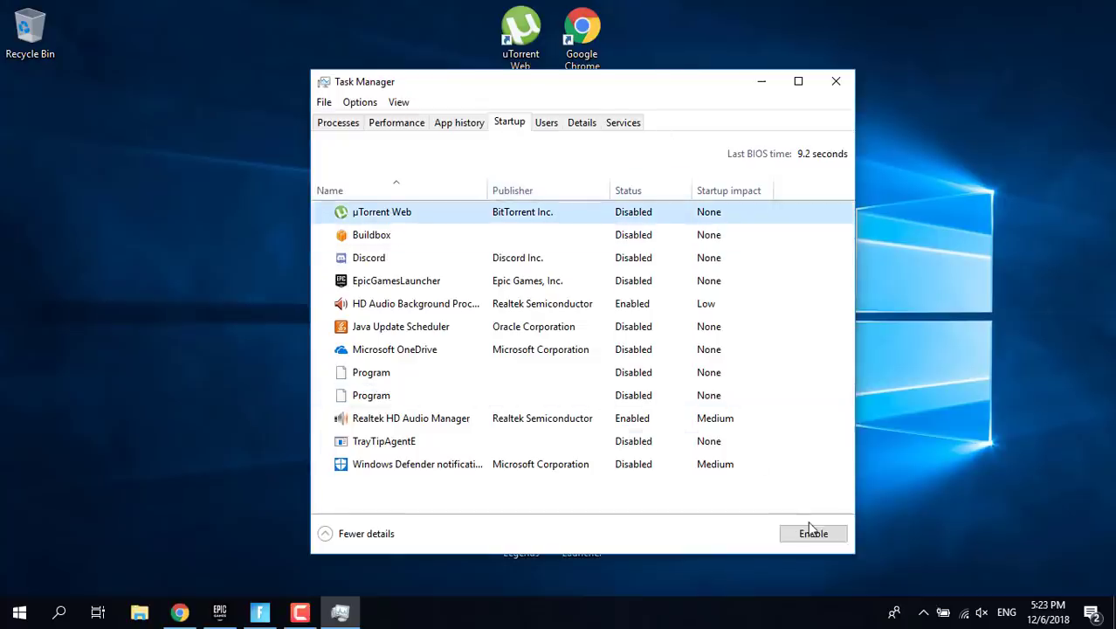
left_click(795, 540)
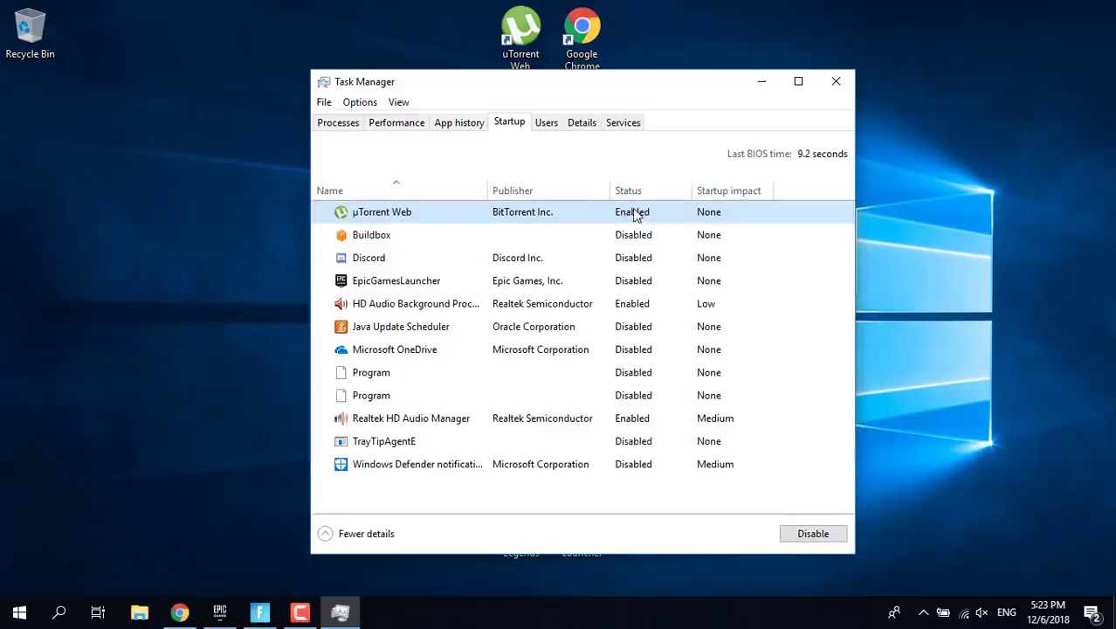
left_click(816, 534)
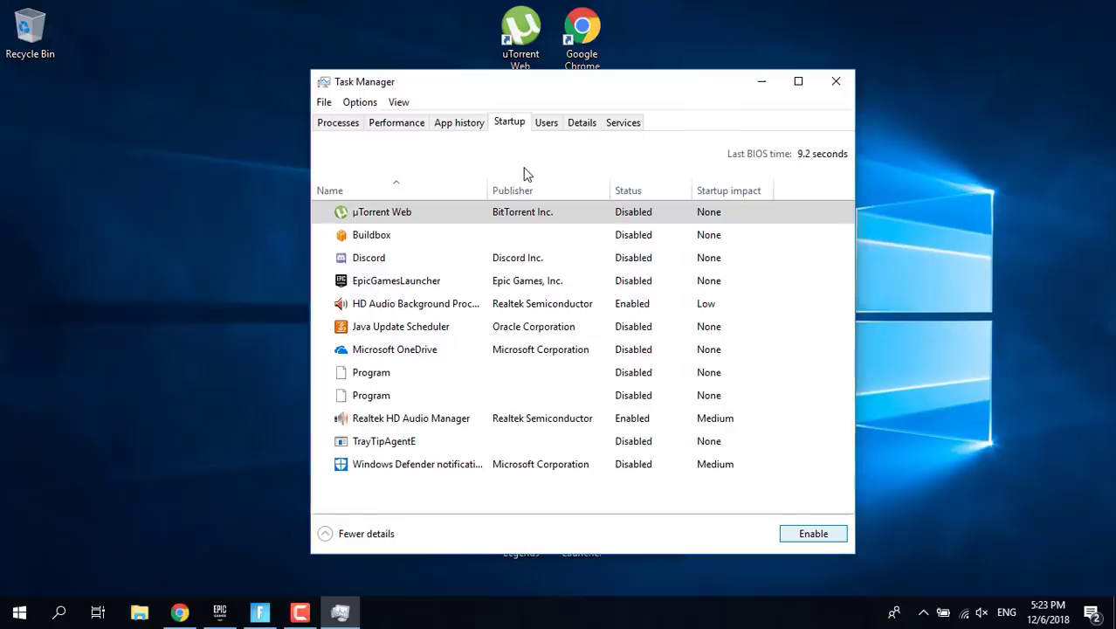
left_click(846, 90)
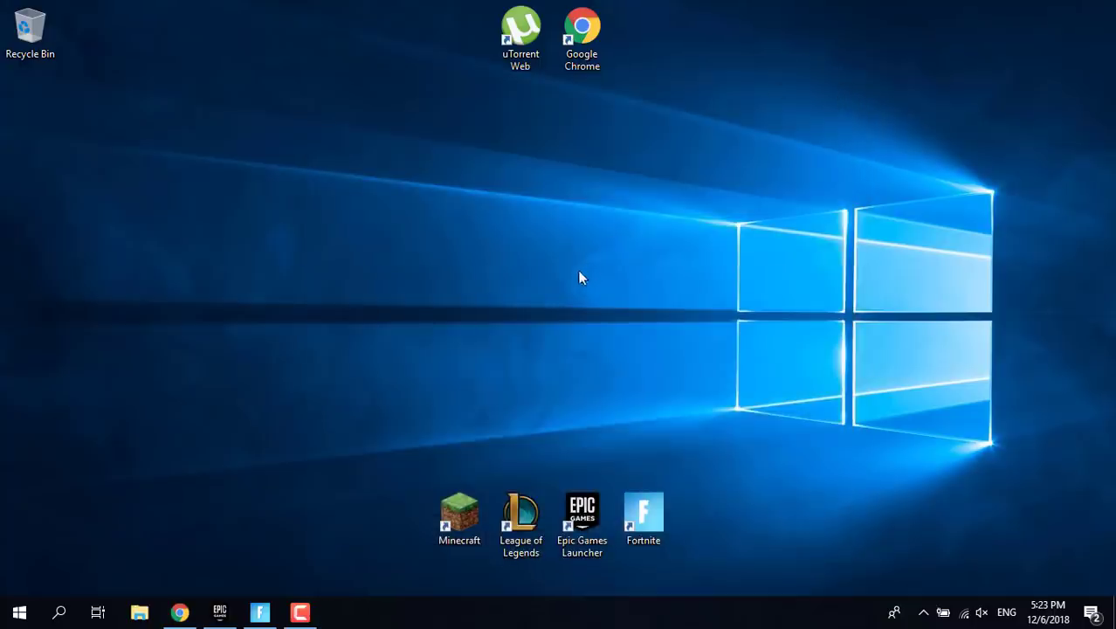
- Open This PC from Windows search and maximize its window
left_click(57, 614)
type("Thi")
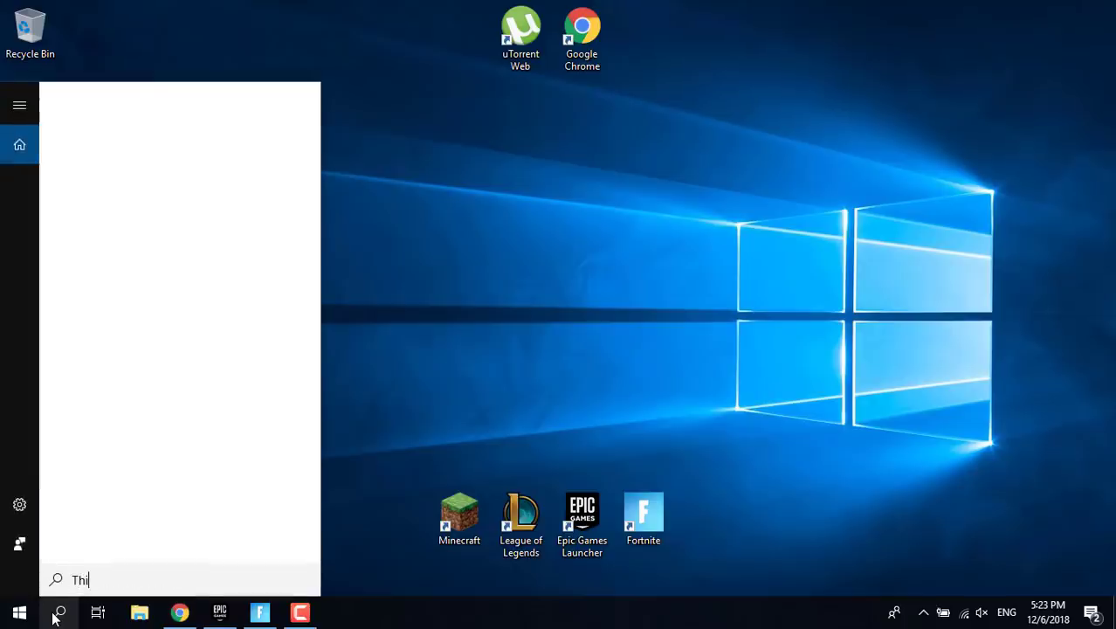
type("s PC")
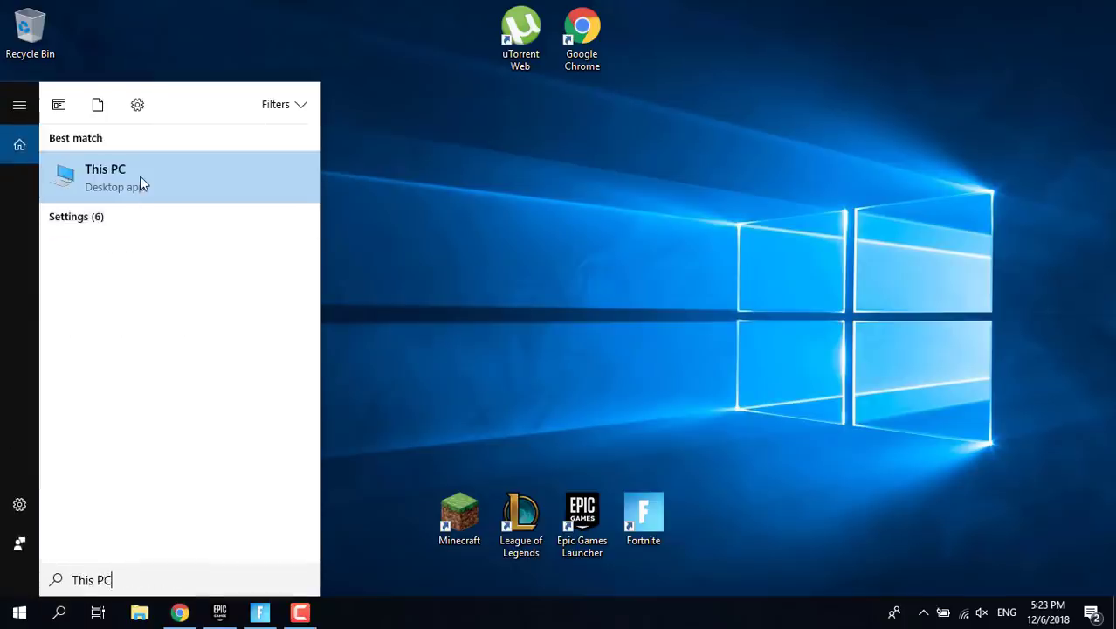
left_click(162, 190)
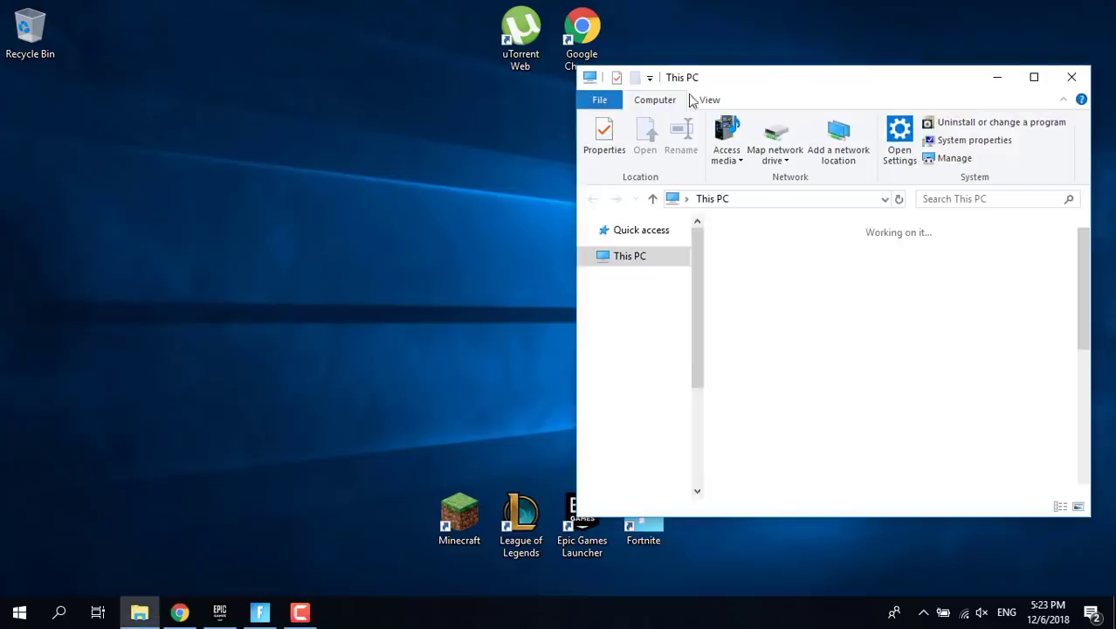
left_click_drag(791, 79, 517, 90)
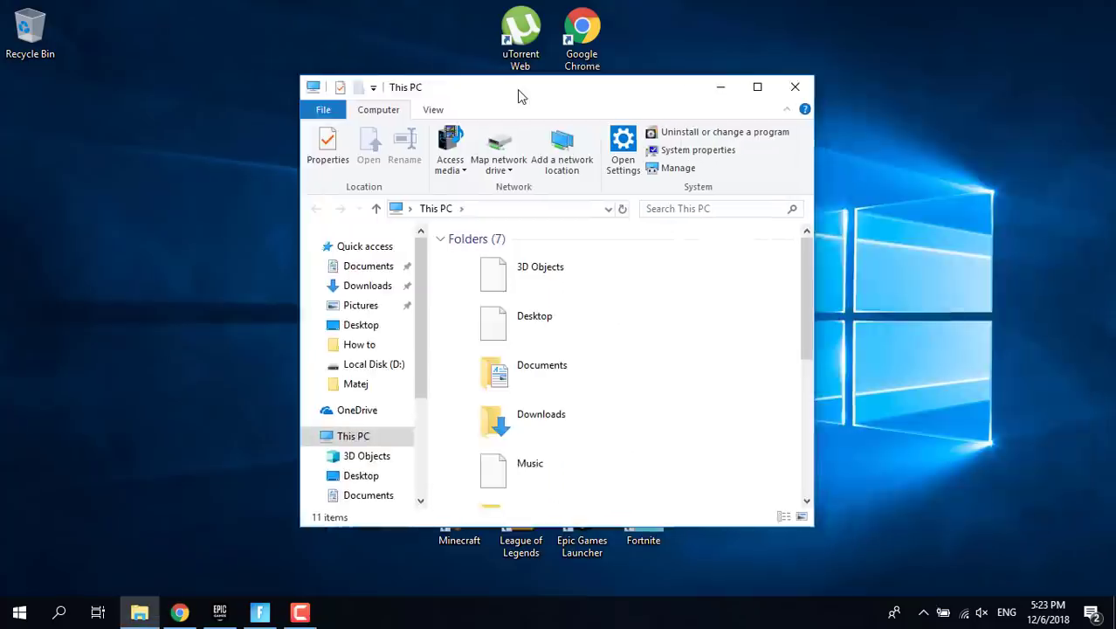
double_click(517, 89)
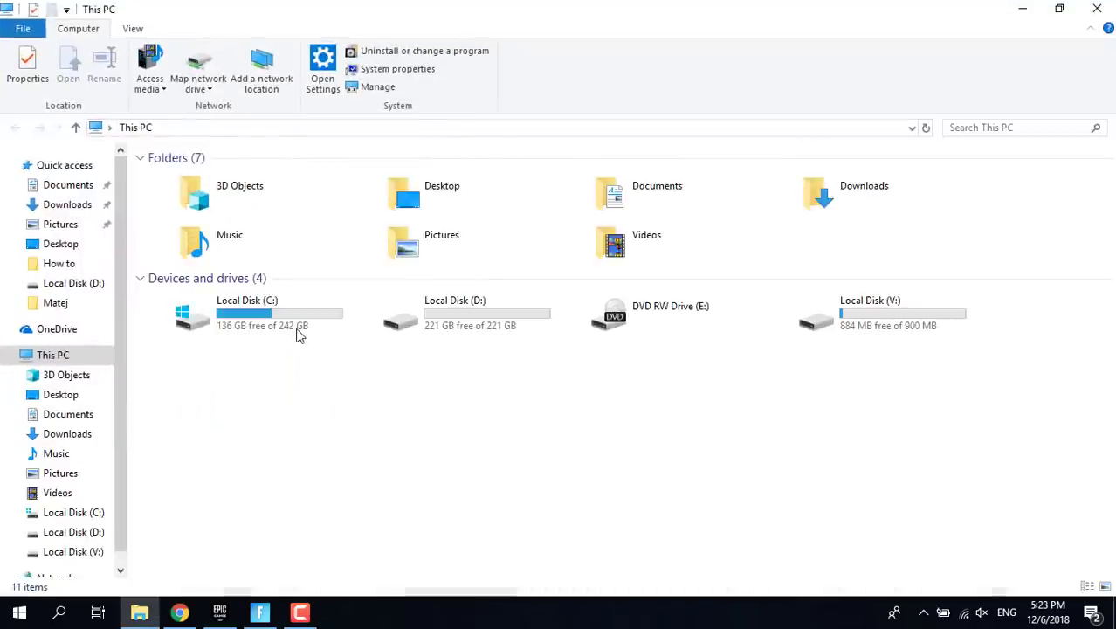
- Browse Local Disk (C:) to Program Files\Epic Games\Fortnite
left_click(292, 320)
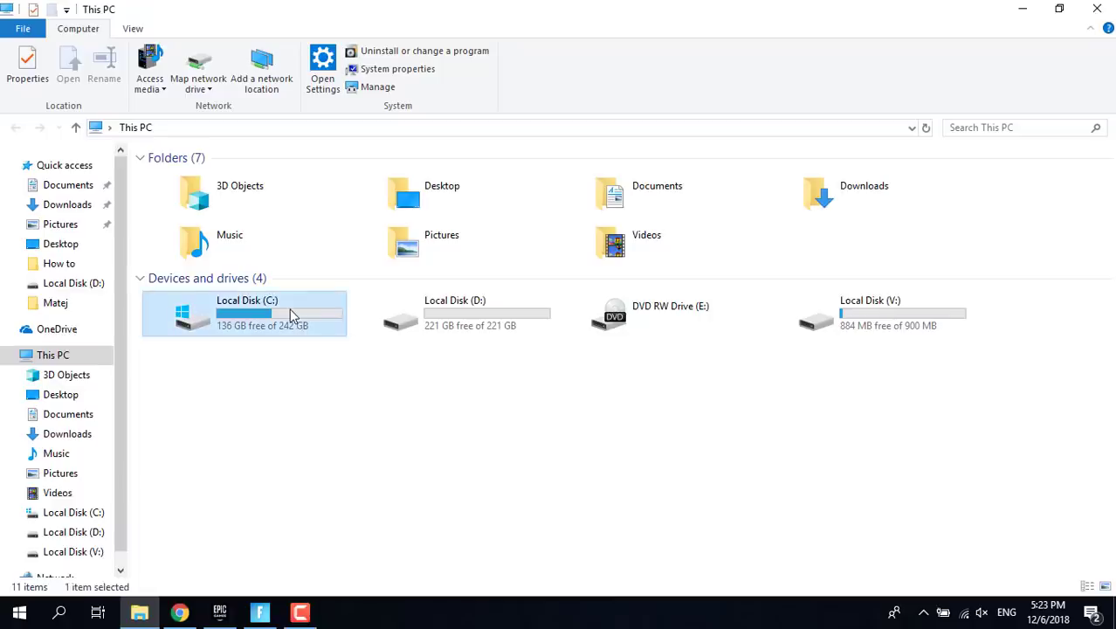
double_click(291, 324)
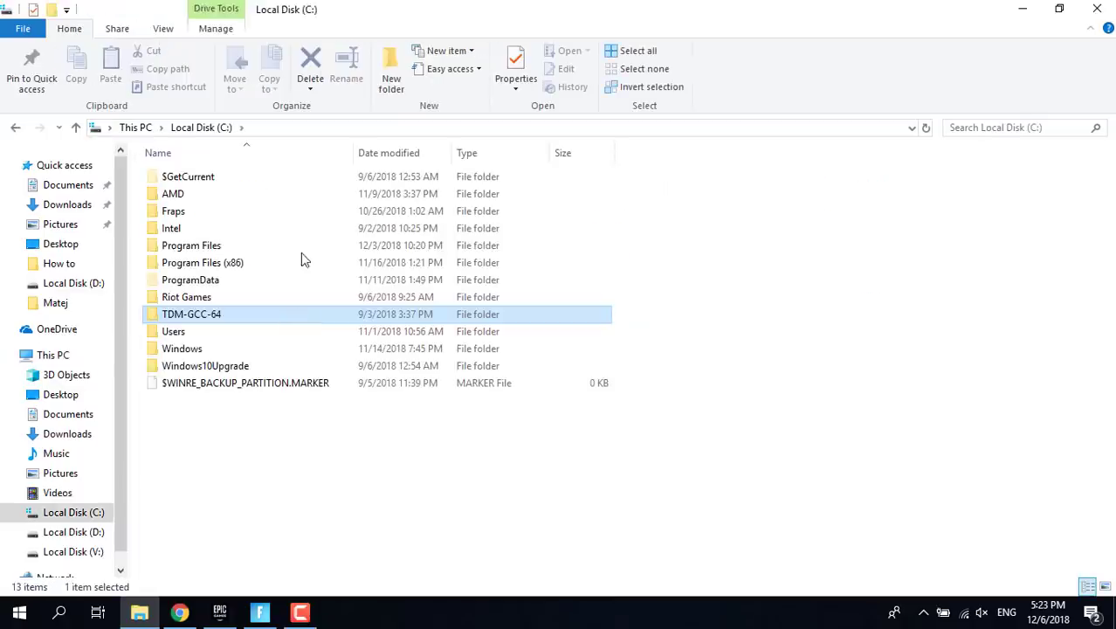
left_click(273, 247)
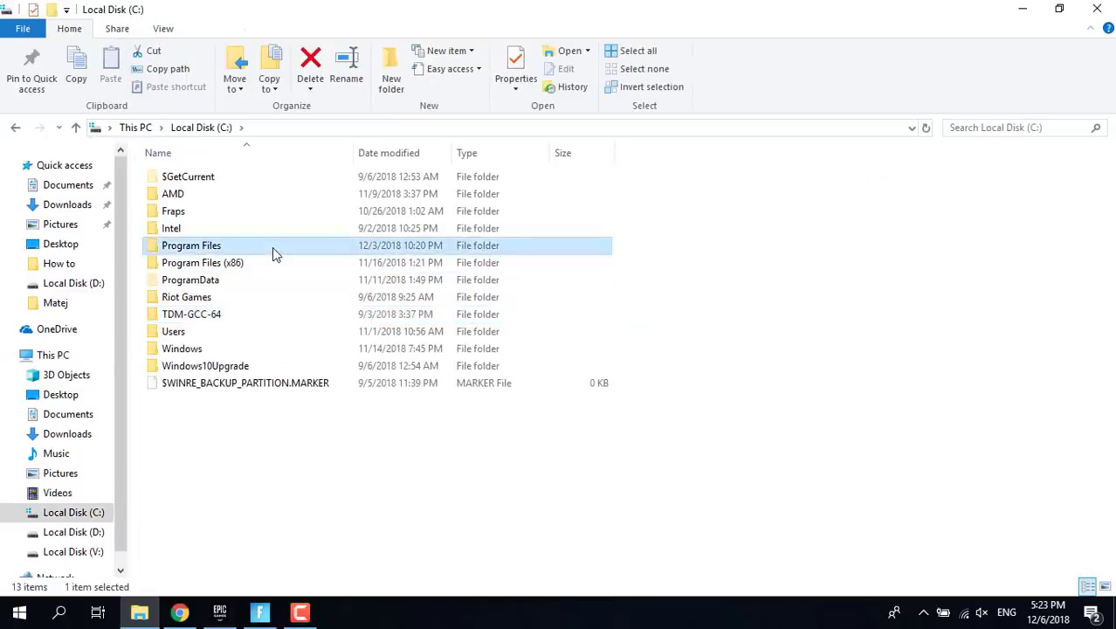
double_click(272, 248)
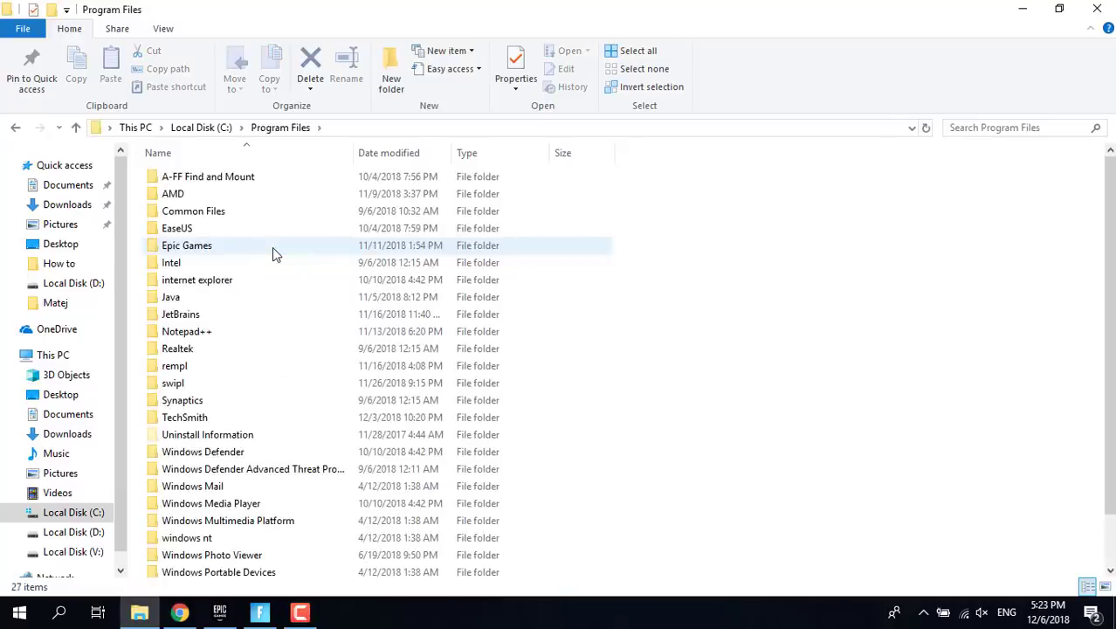
double_click(187, 253)
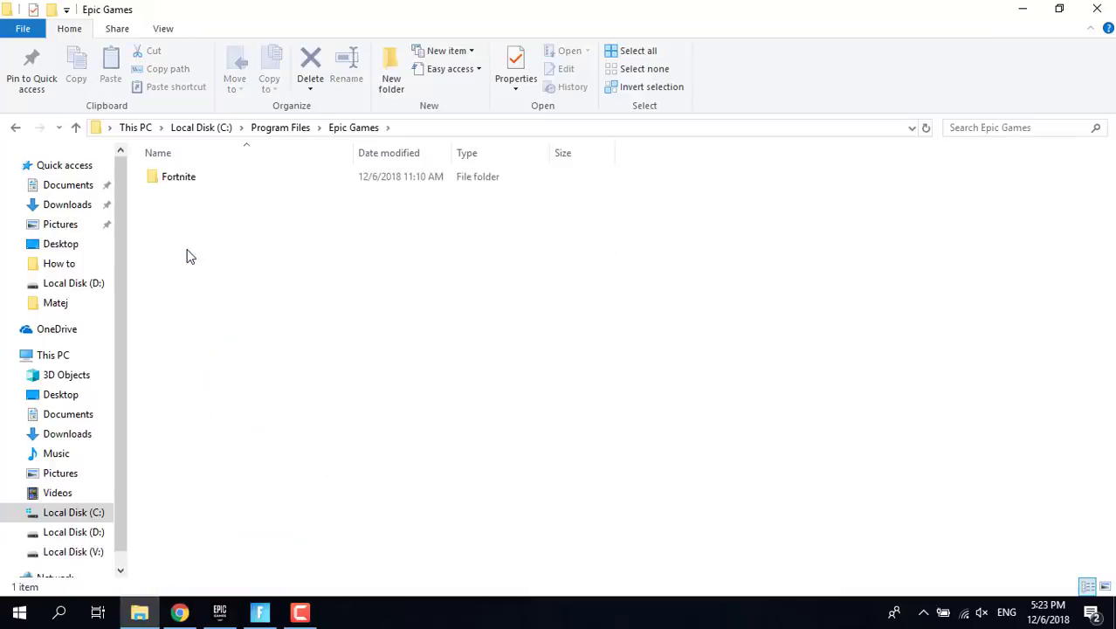
left_click(201, 177)
double_click(201, 177)
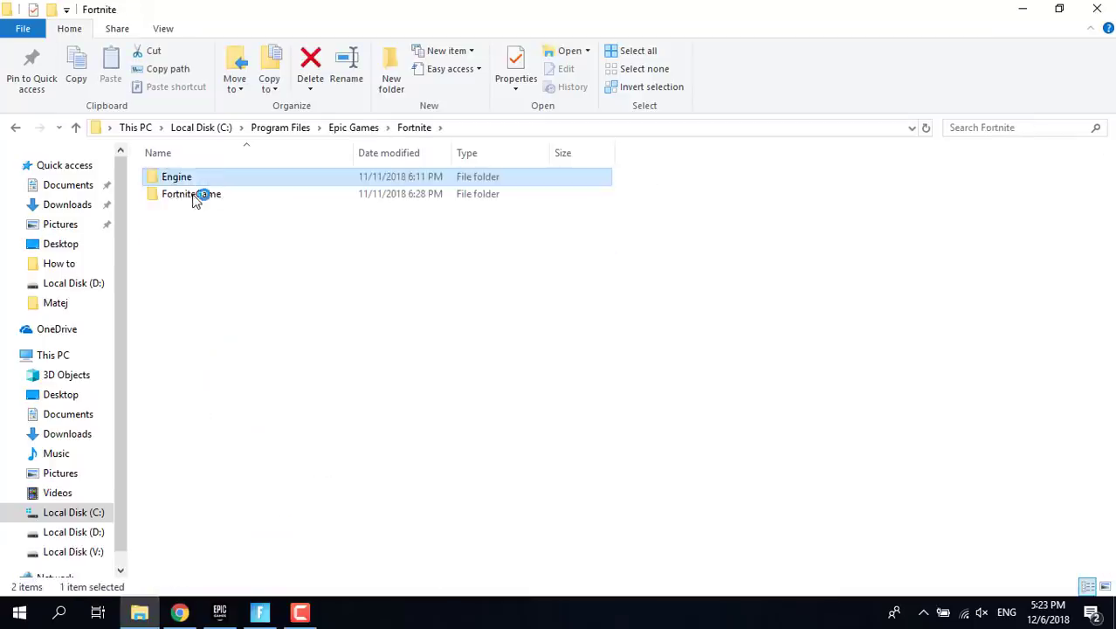
double_click(196, 179)
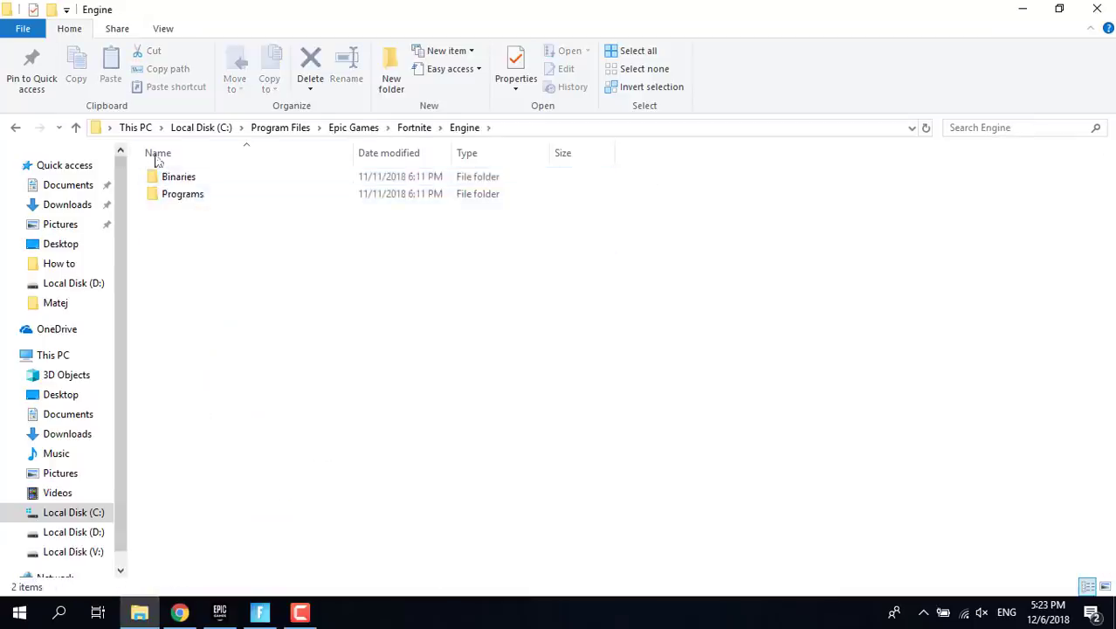
left_click(417, 131)
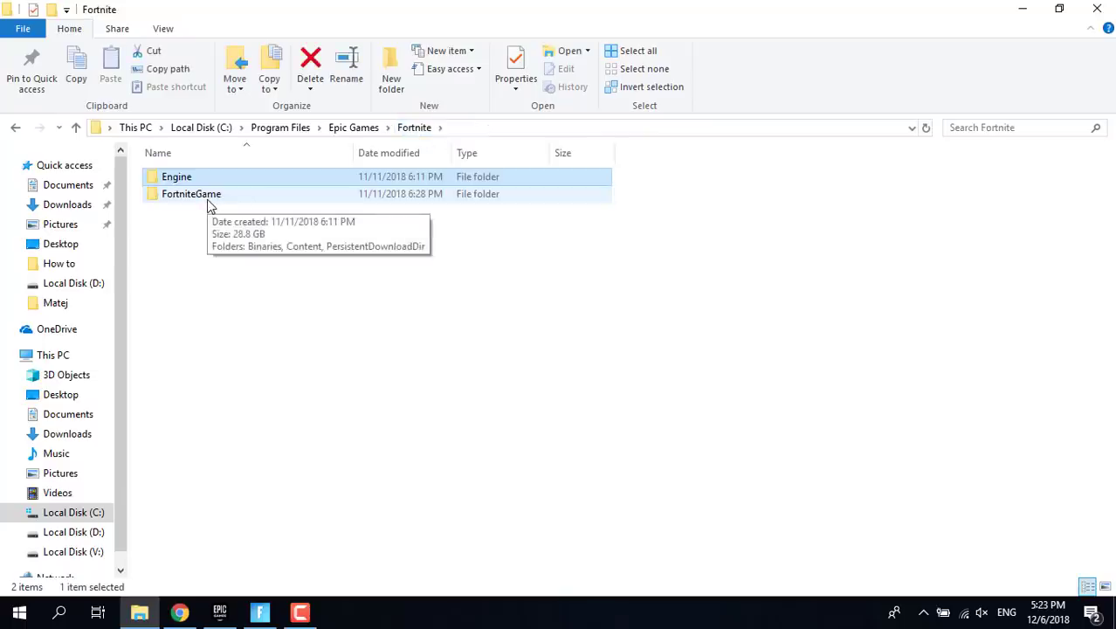
- Go into FortniteGame\Binaries\Win64 and open the BattlEye folder
left_click(208, 200)
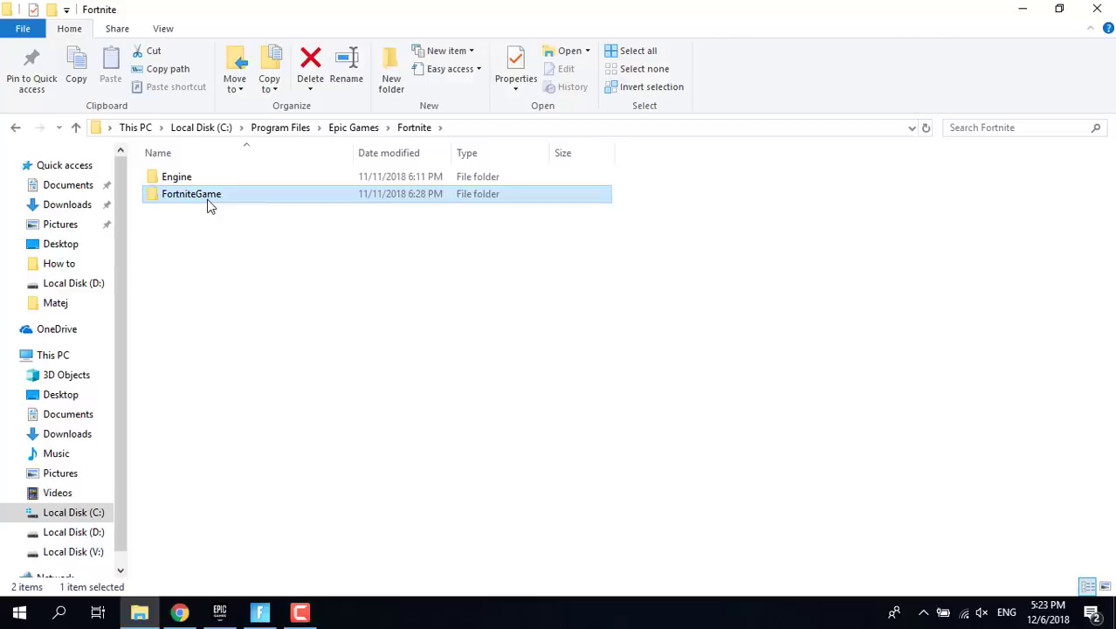
double_click(208, 204)
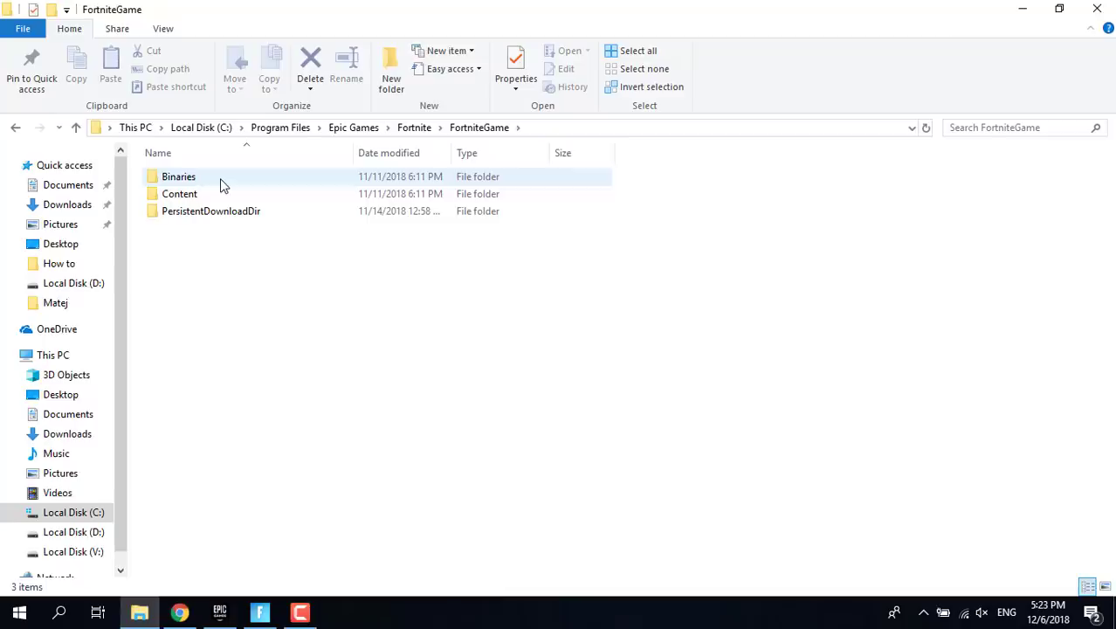
double_click(221, 179)
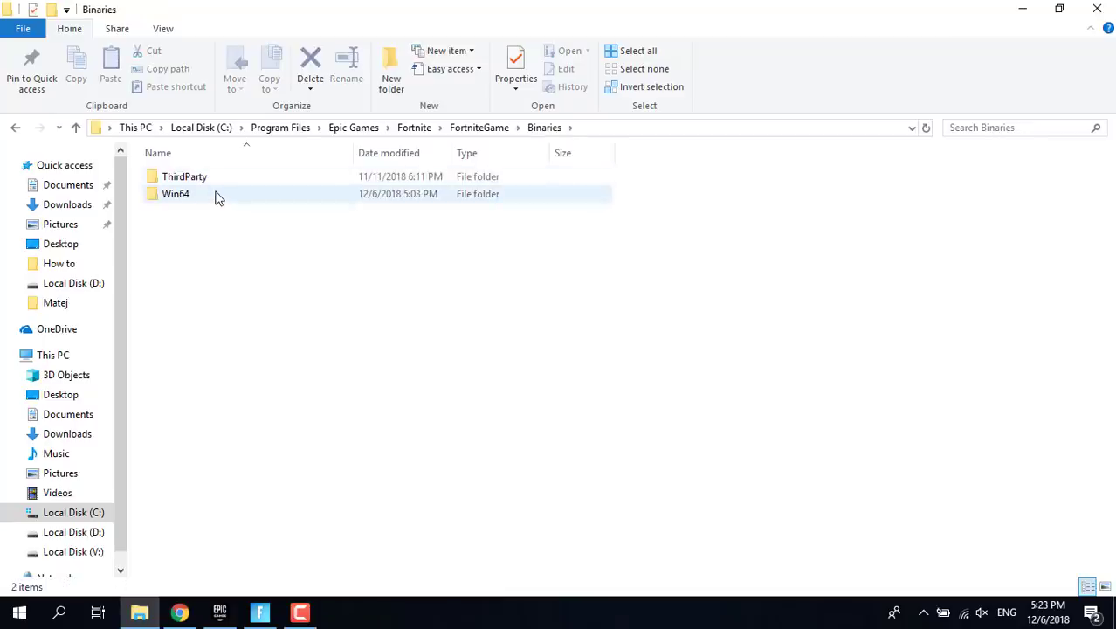
double_click(218, 197)
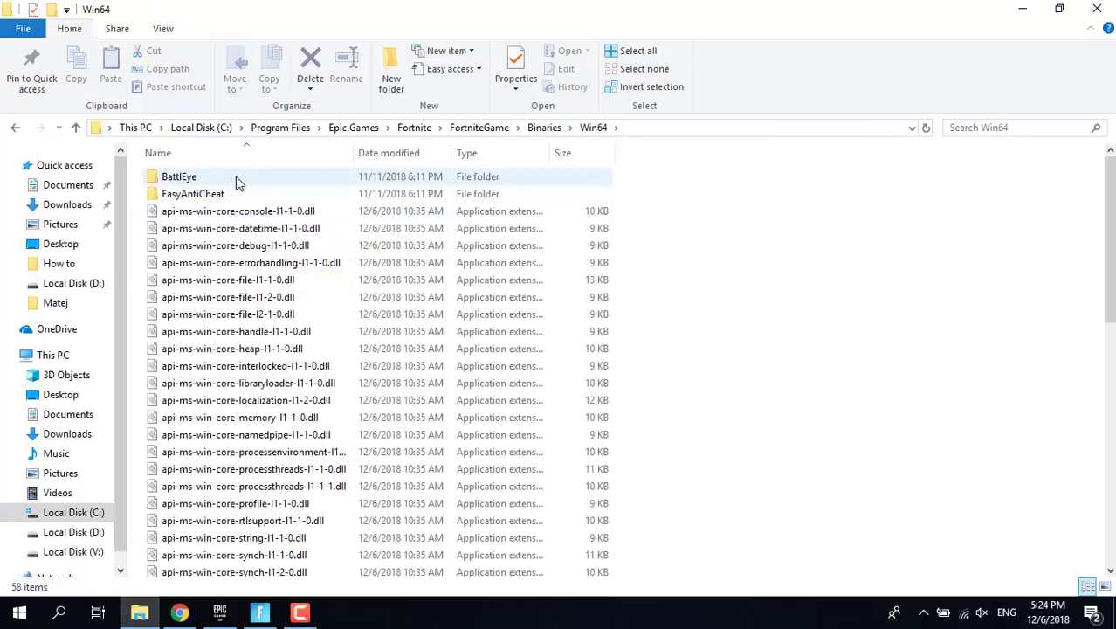
left_click(239, 182)
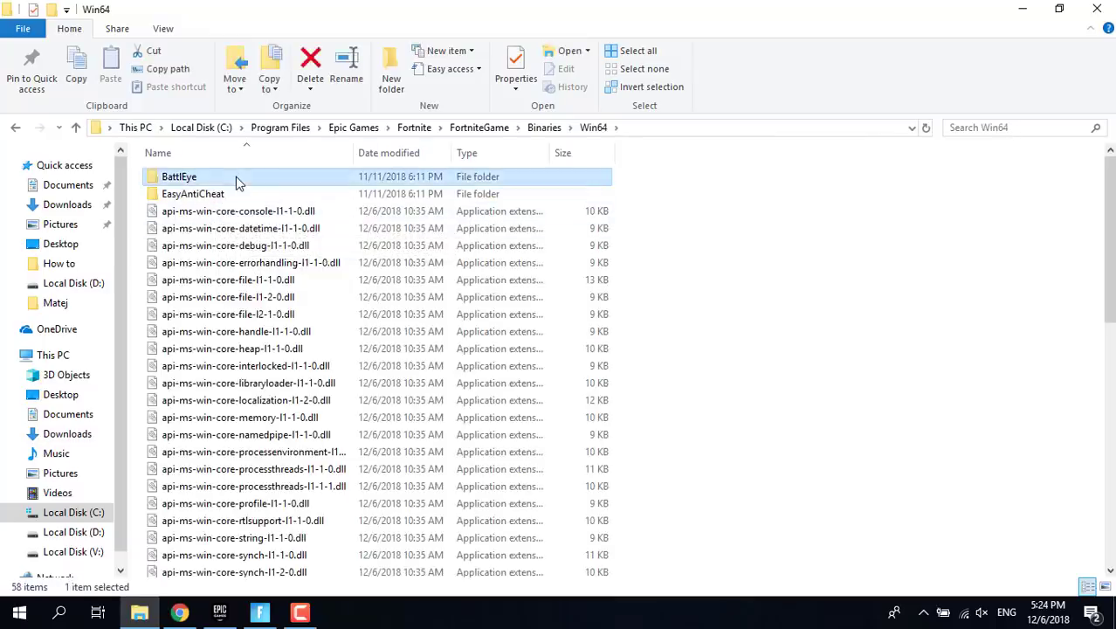
double_click(239, 182)
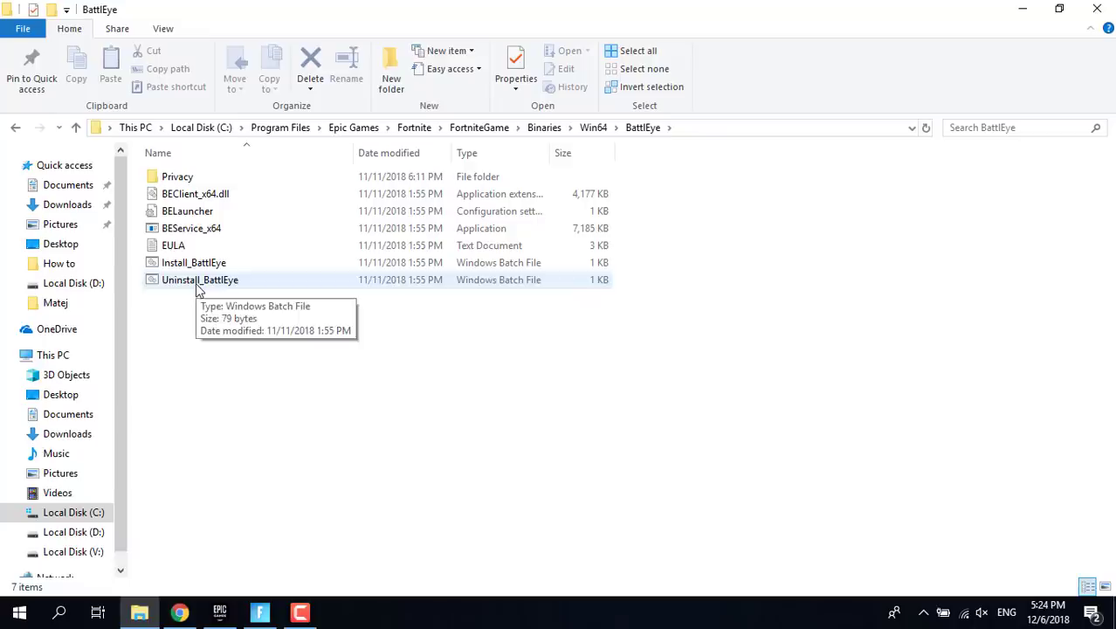
- Run Uninstall_BattlEye.bat and answer No to removing the BattlEye Service
double_click(197, 290)
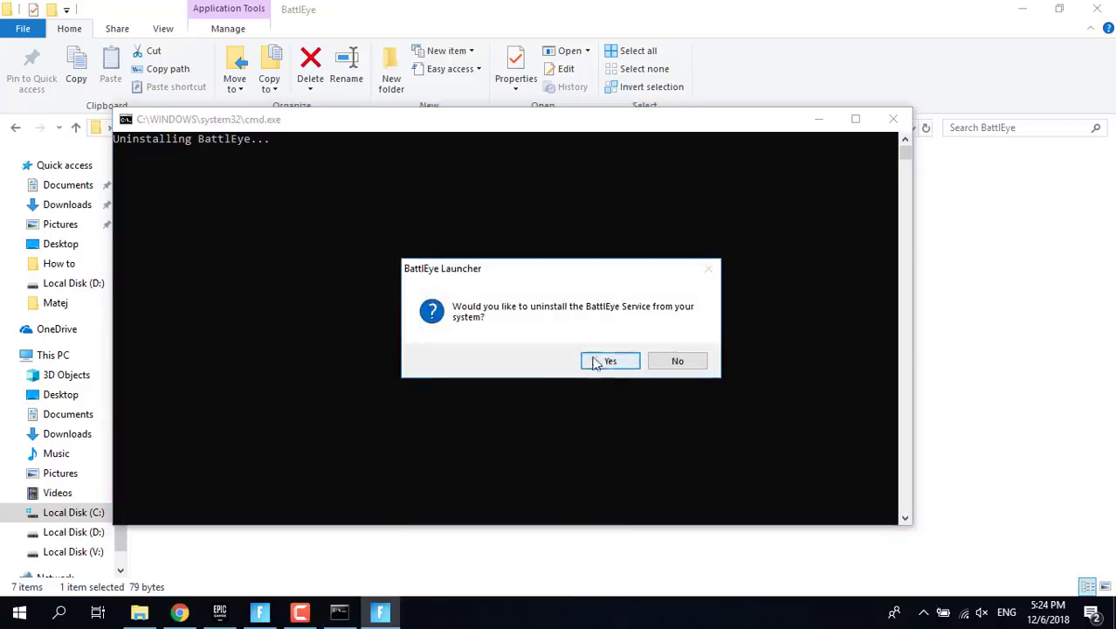
left_click(676, 363)
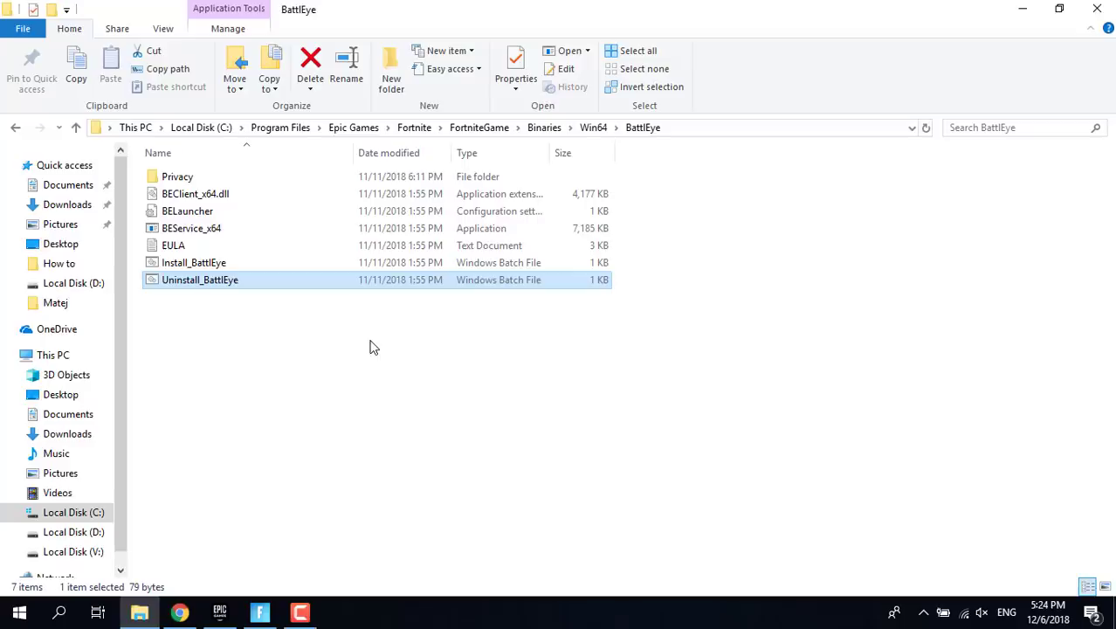
- Return to Win64 and open the properties of FortniteClient-Win64-Shipping
left_click(592, 128)
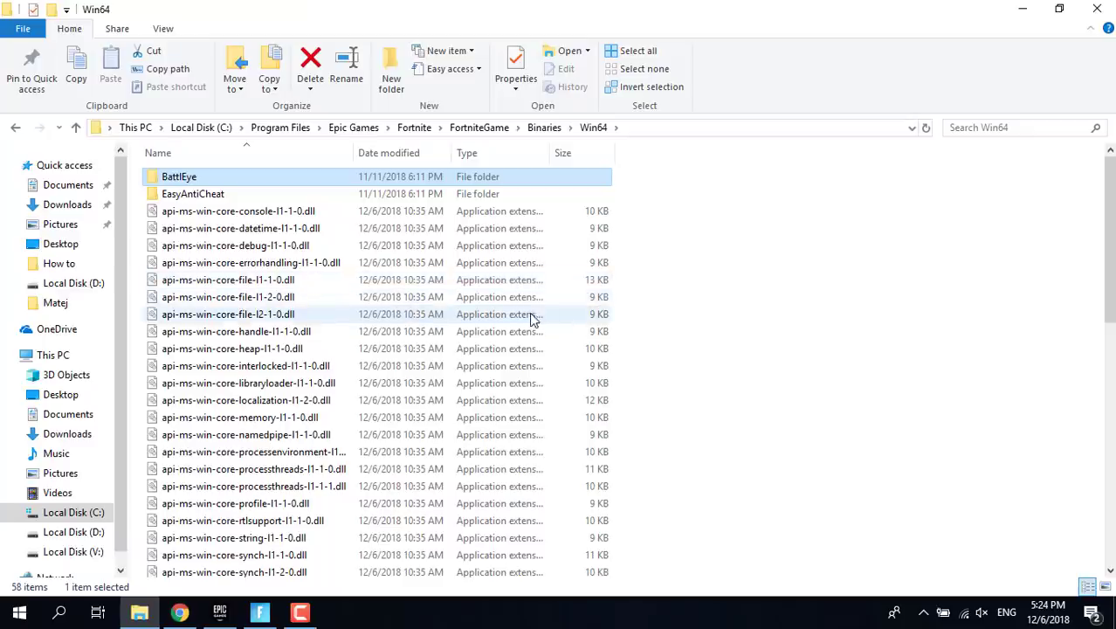
scroll(514, 334, "down", 6)
scroll(514, 338, "down", 2)
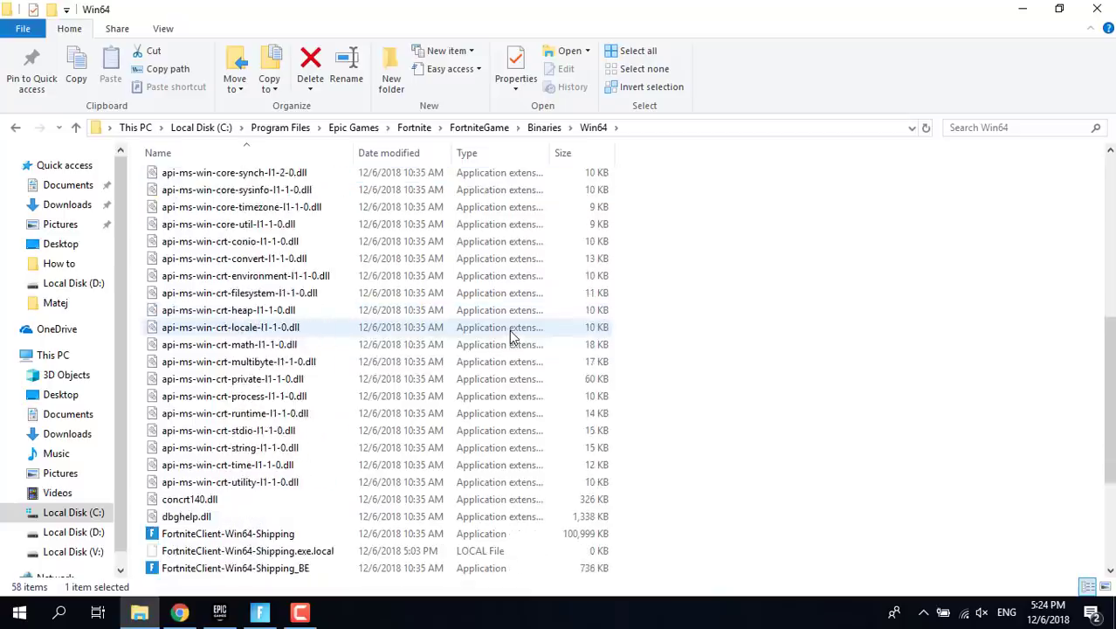
scroll(514, 336, "down", 3)
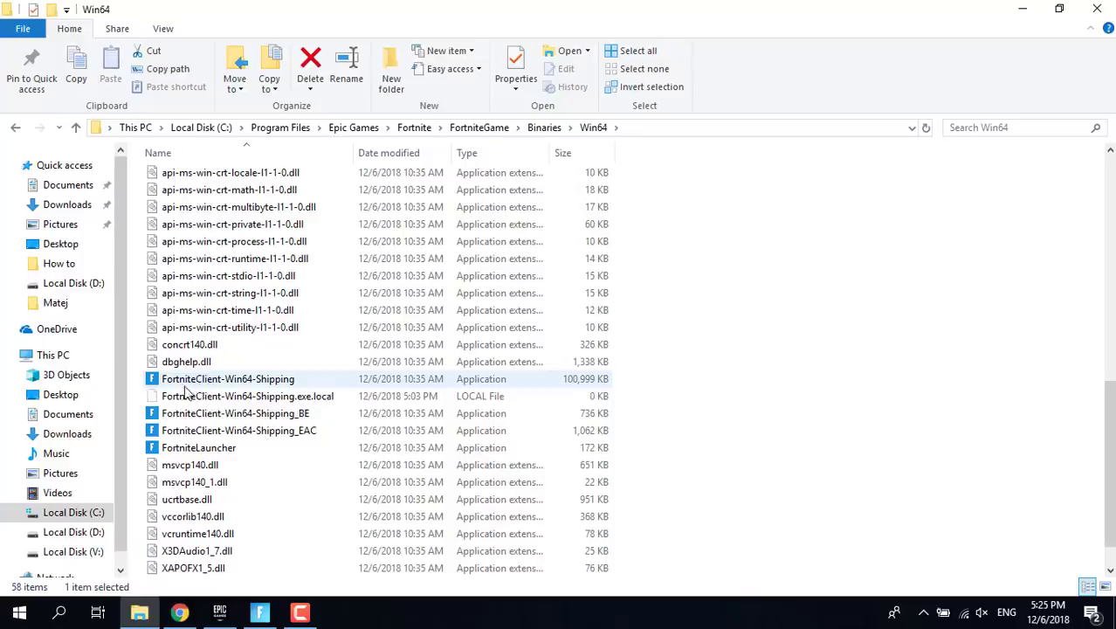
left_click(212, 385)
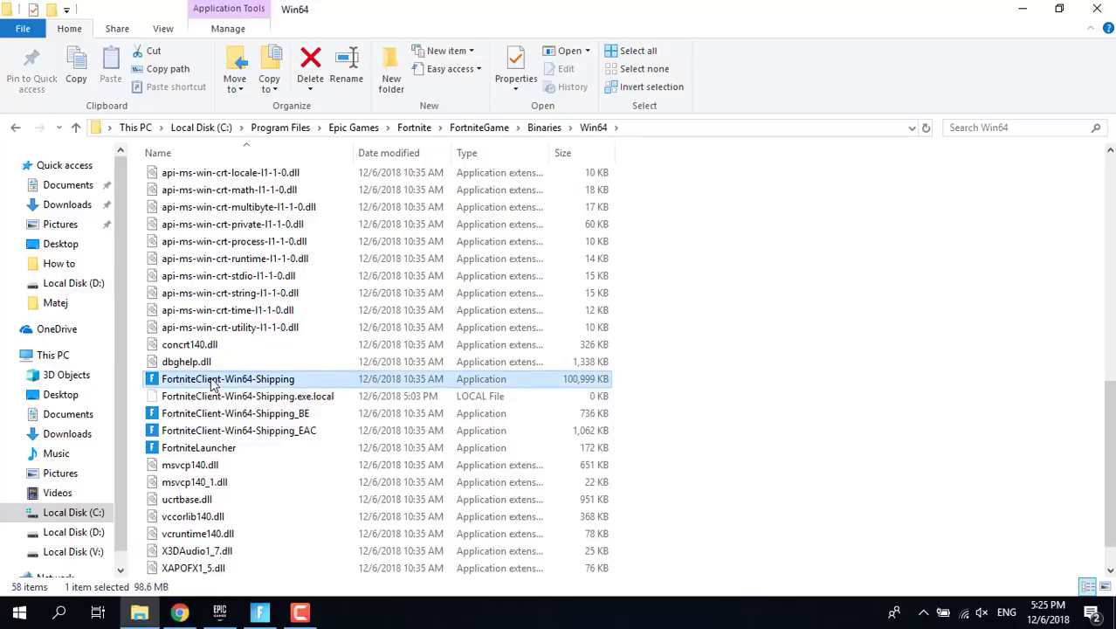
right_click(212, 385)
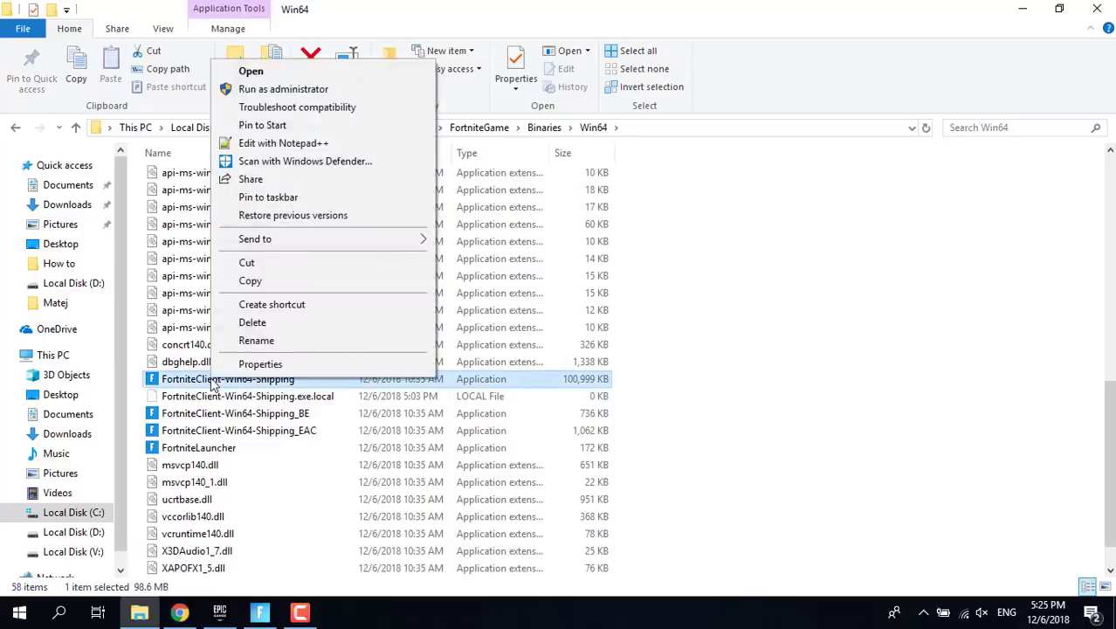
left_click(254, 364)
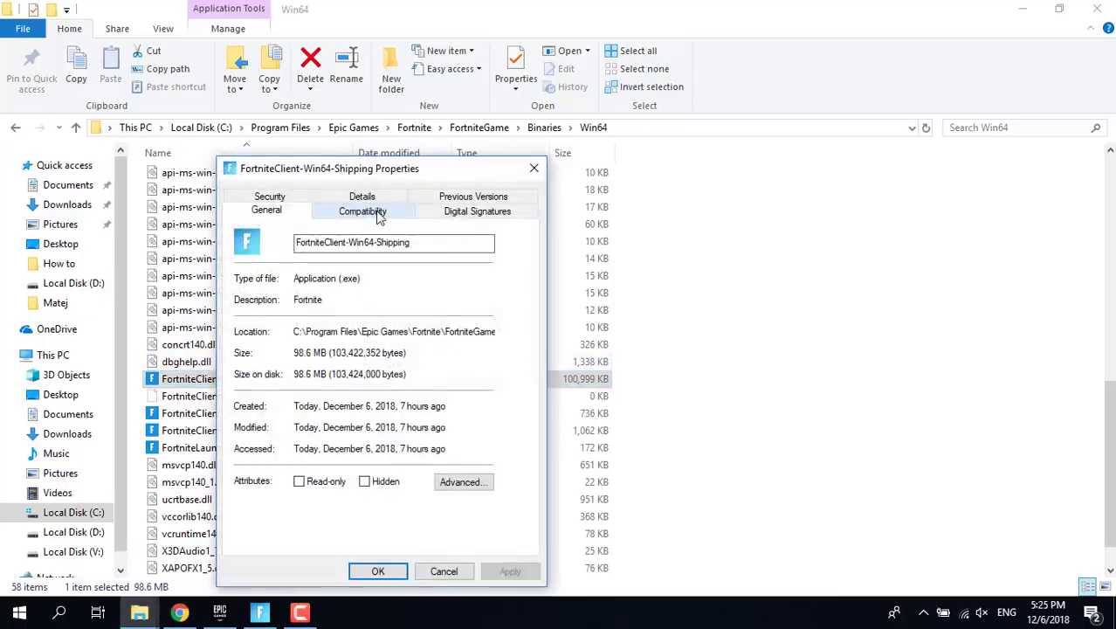
- Under Compatibility, enable Disable fullscreen optimizations and Run as administrator, then apply
left_click(379, 214)
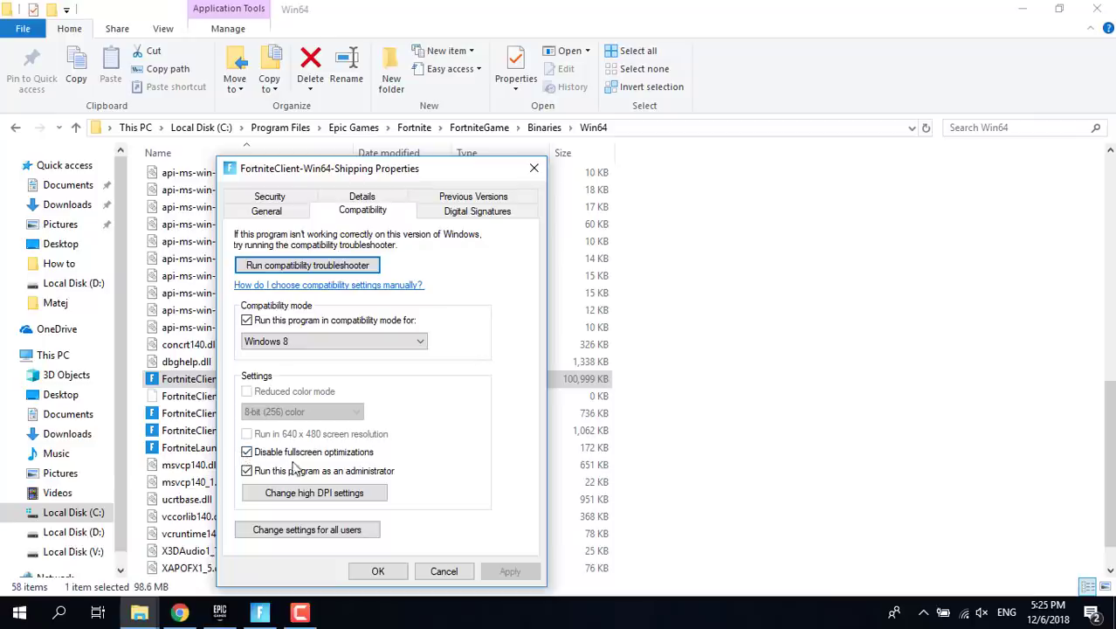
left_click(249, 451)
left_click(249, 472)
left_click(248, 452)
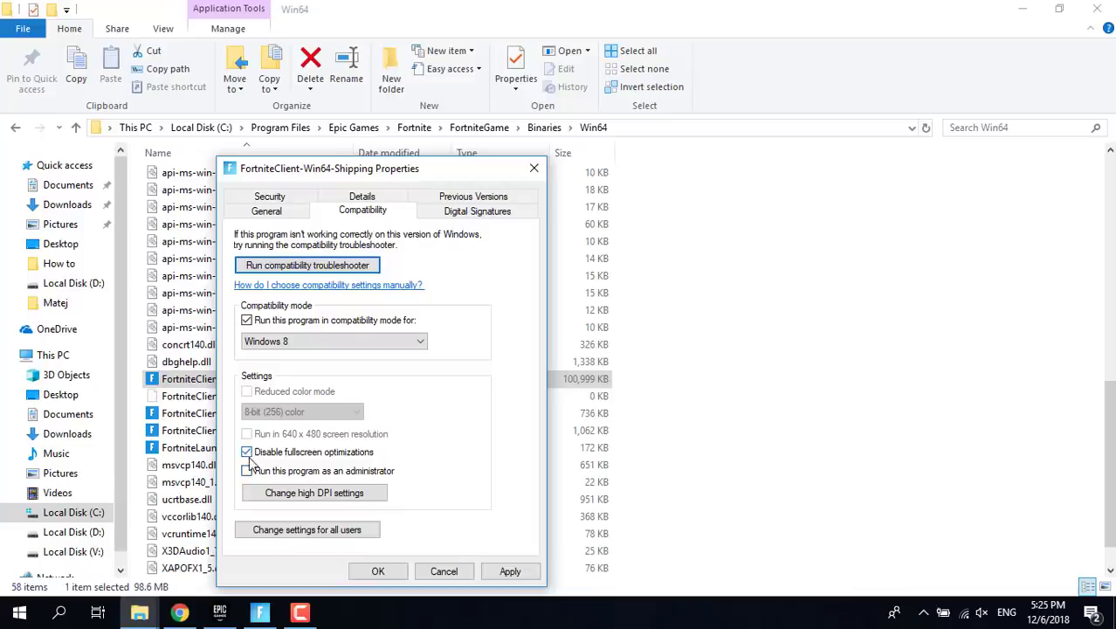
left_click(248, 472)
left_click(510, 571)
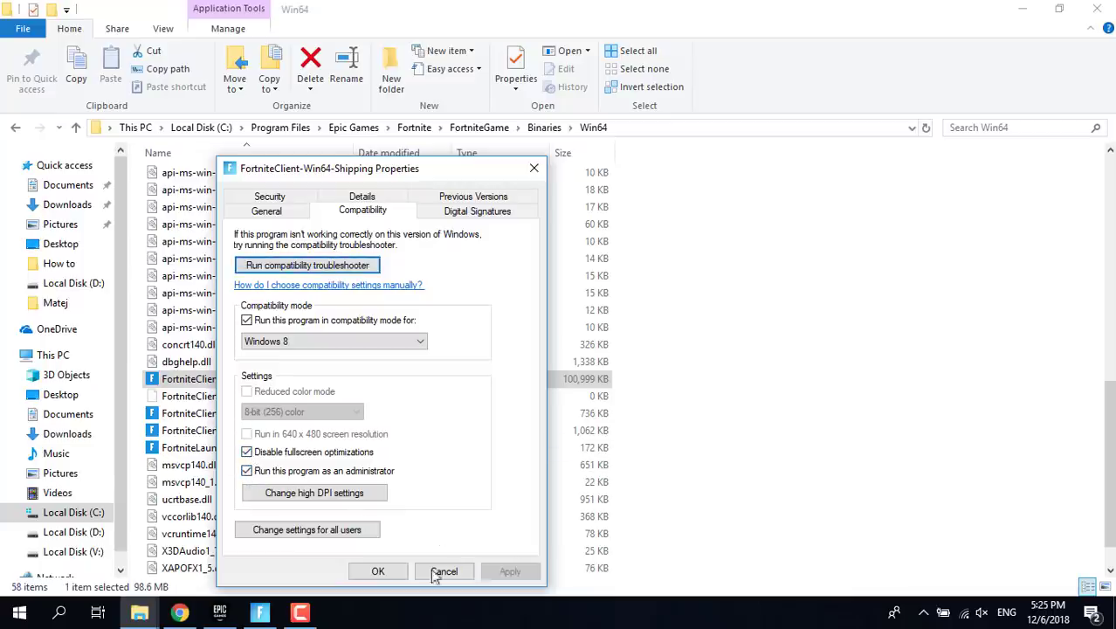
left_click(378, 572)
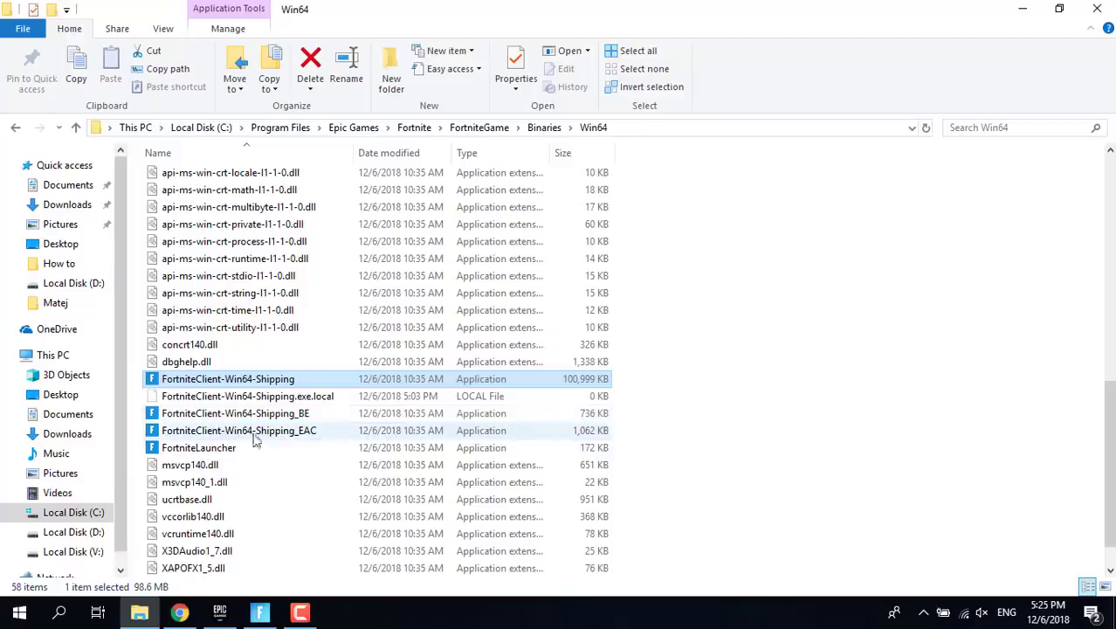
- Review and confirm the compatibility settings of FortniteClient-Win64-Shipping_BE
mouse_move(297, 444)
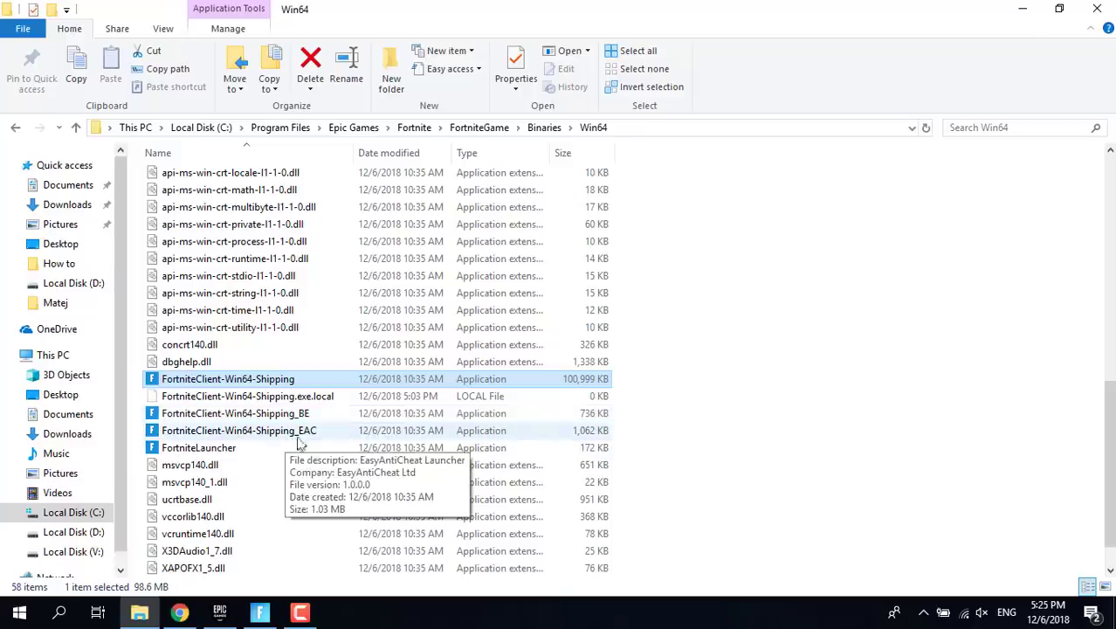
left_click(314, 397)
left_click(278, 415)
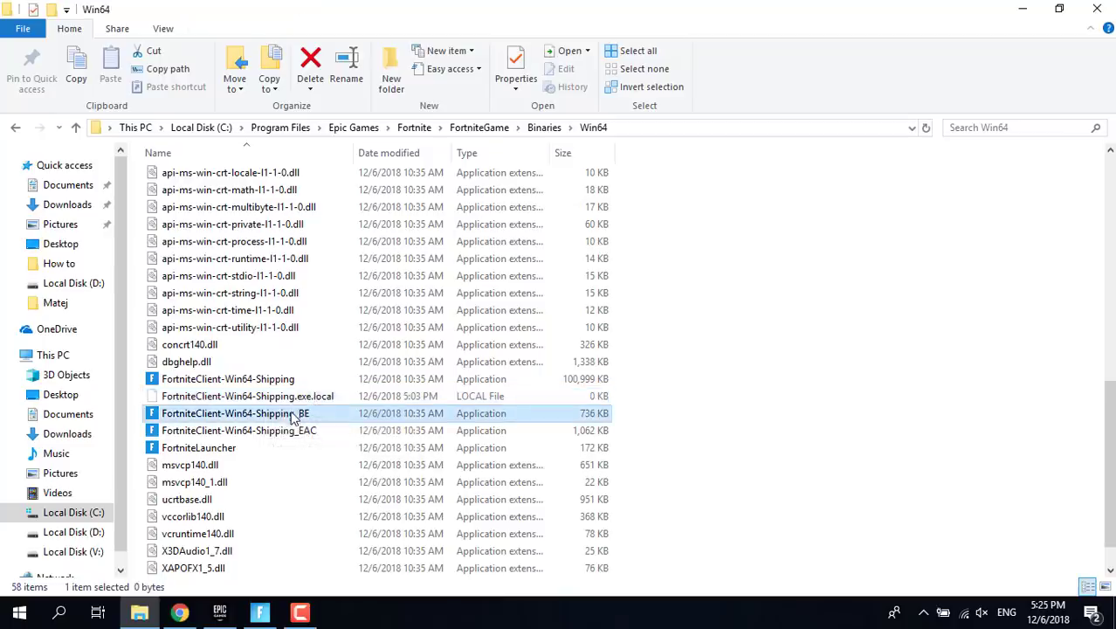
right_click(288, 421)
left_click(325, 416)
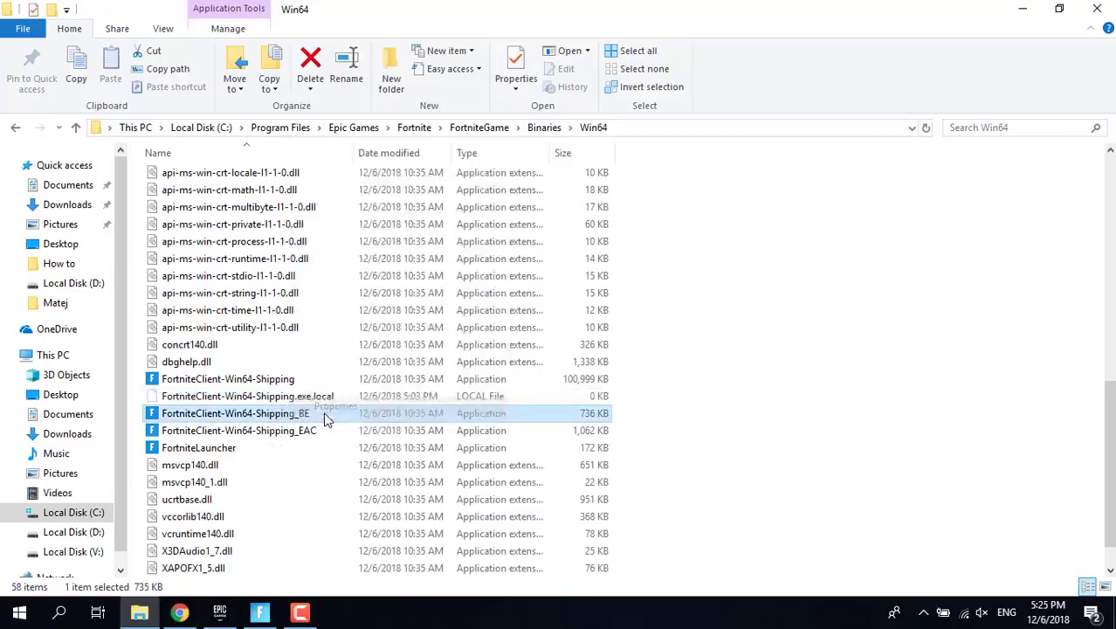
left_click(450, 218)
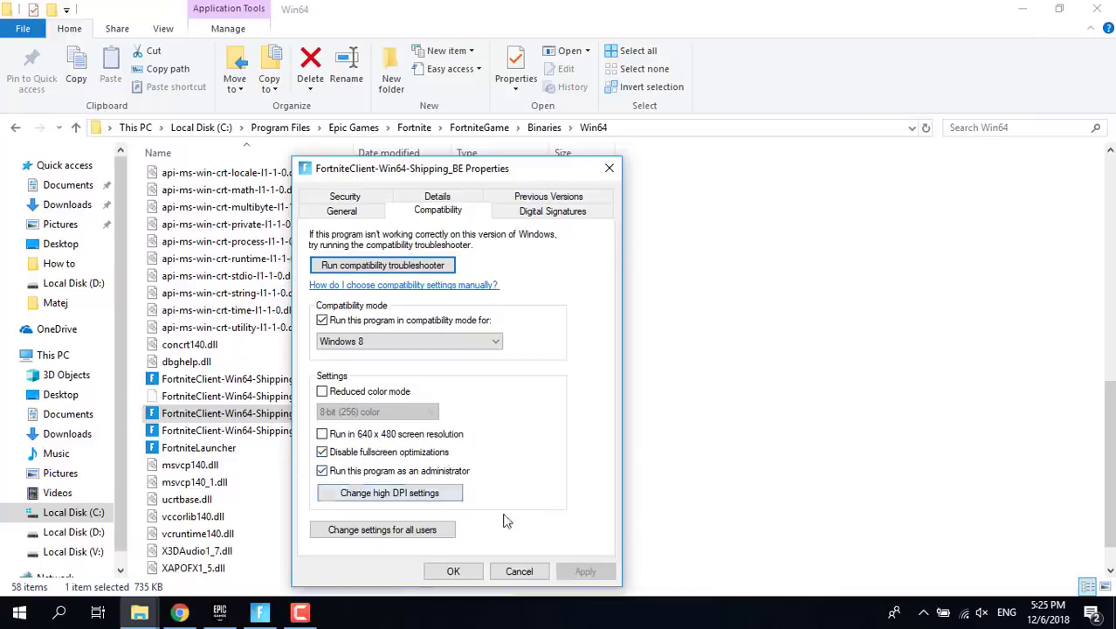
left_click(454, 573)
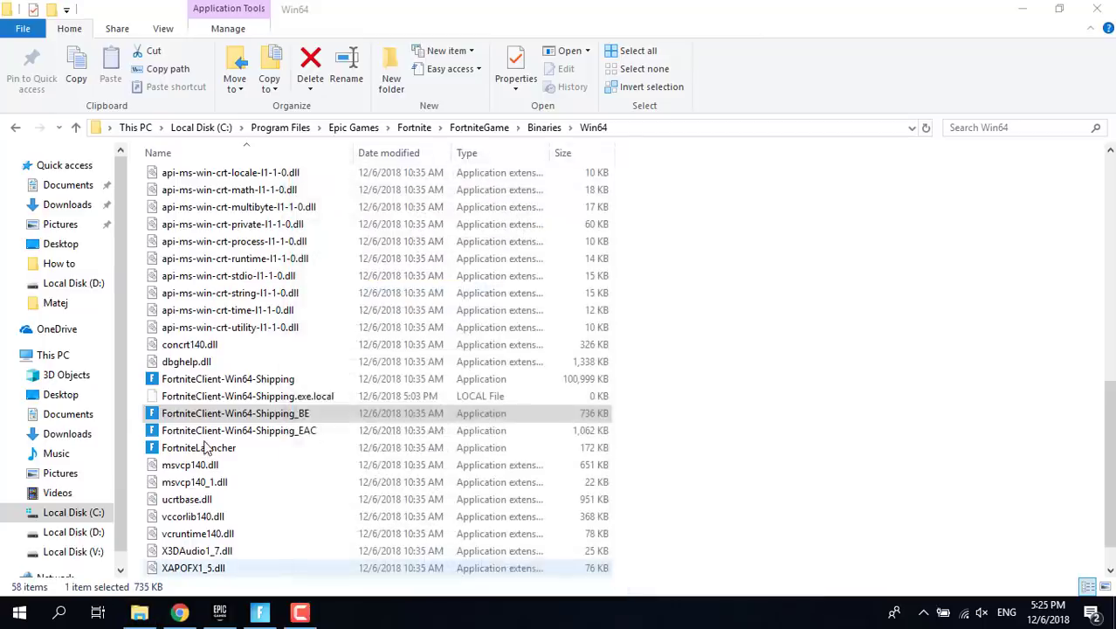
- Clear the file selection and close the Win64 File Explorer window
left_click(240, 431)
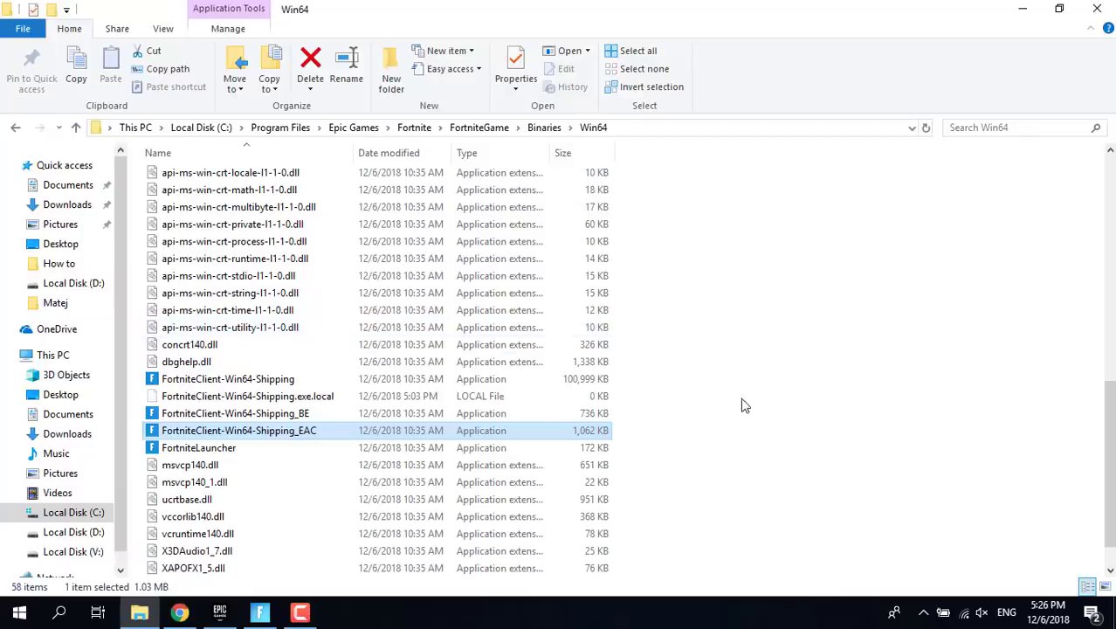
left_click(731, 307)
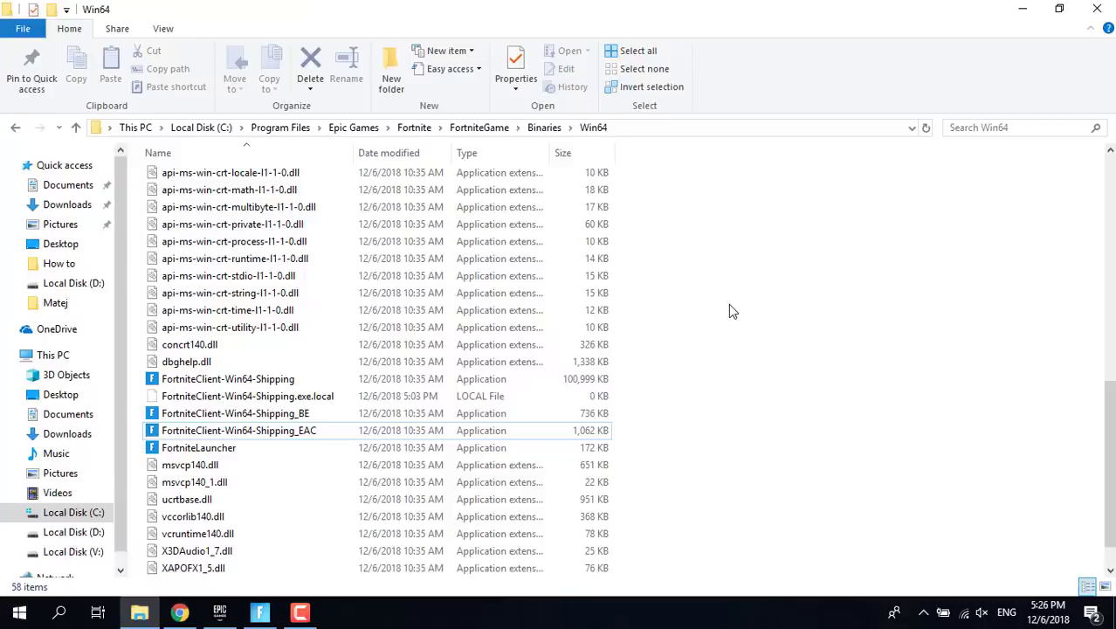
left_click(1097, 8)
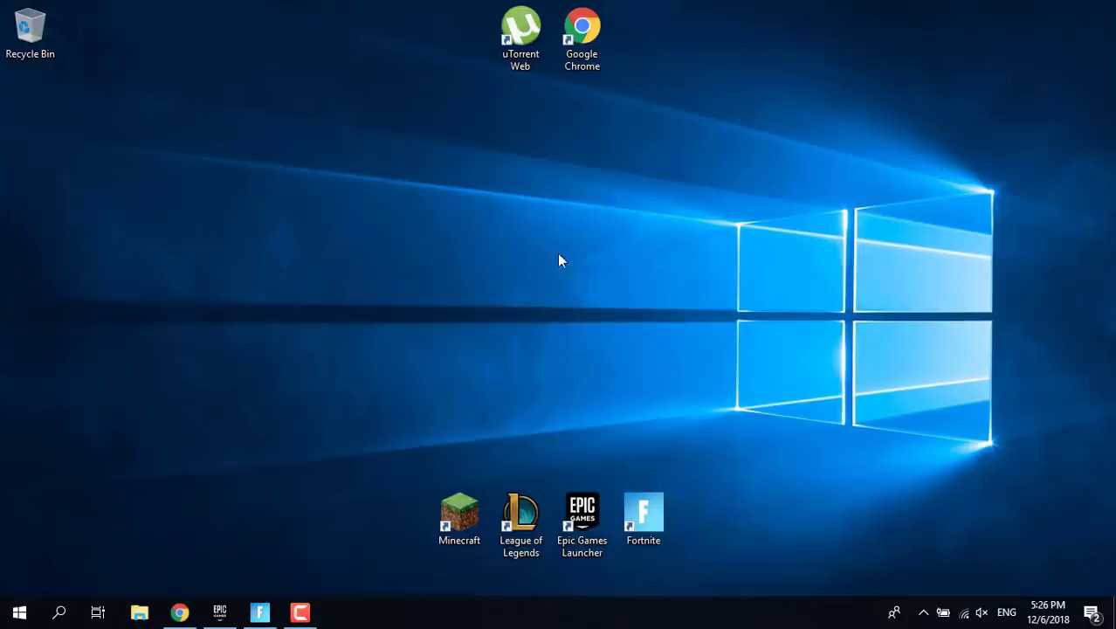
- In Fortnite's Video settings, lower 3D Resolution to 957 x 538 (70.1%) and apply
left_click(262, 613)
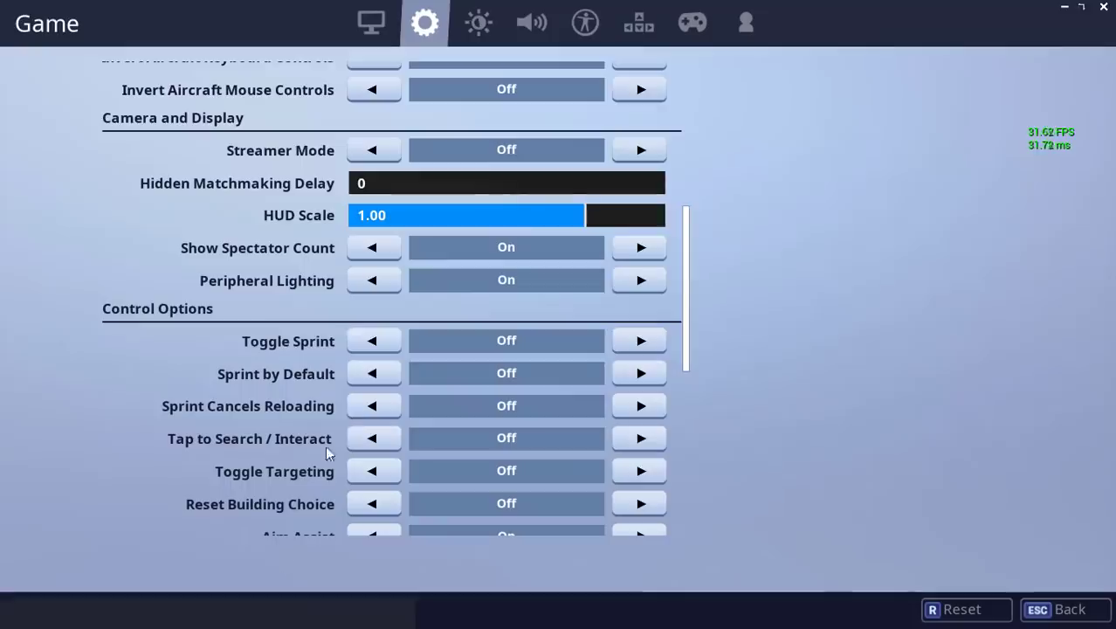
left_click(372, 22)
key("Escape")
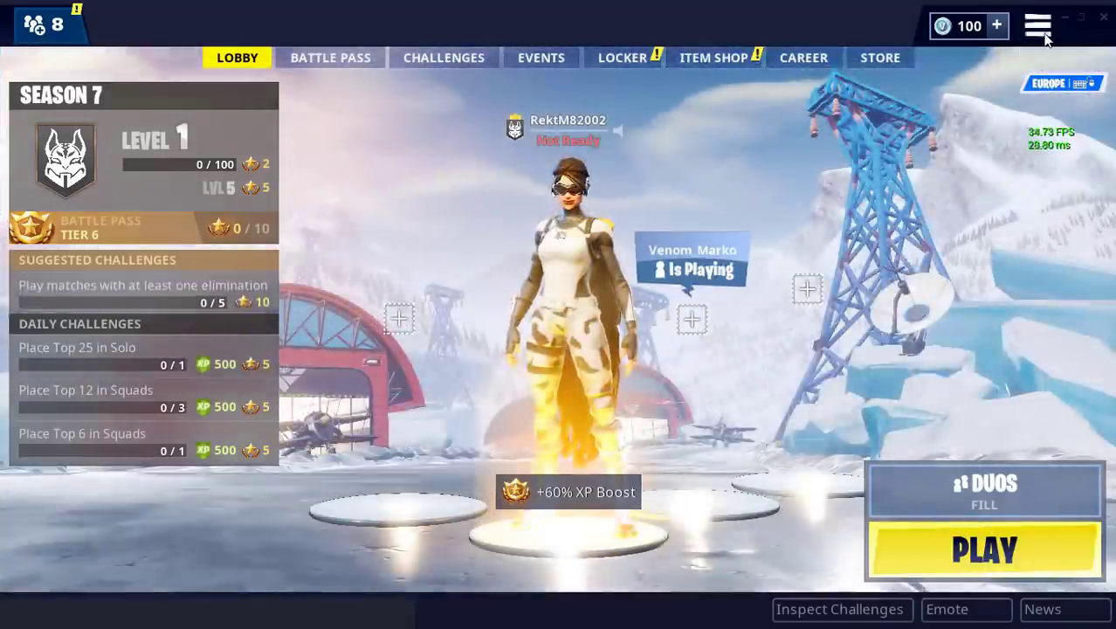
key("Escape")
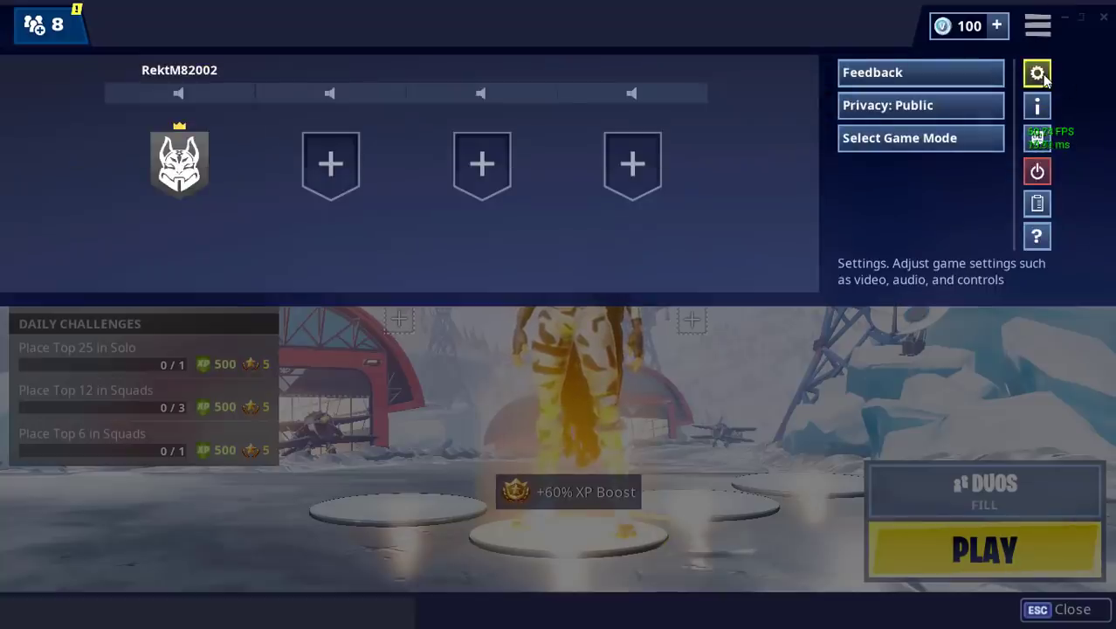
left_click(1040, 75)
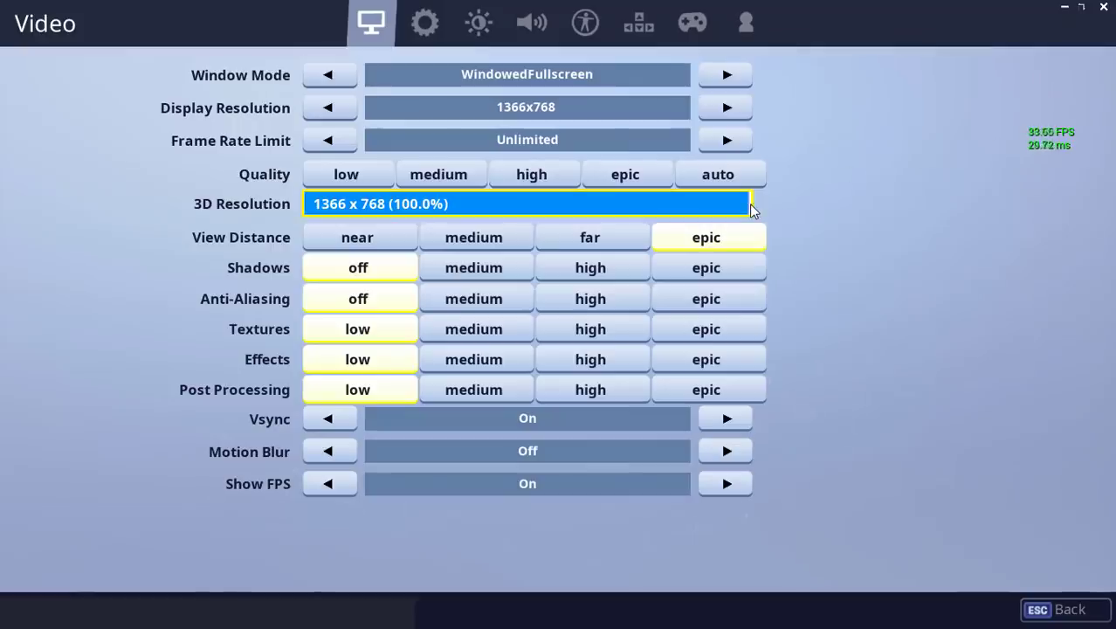
left_click_drag(749, 203, 504, 203)
left_click(425, 204)
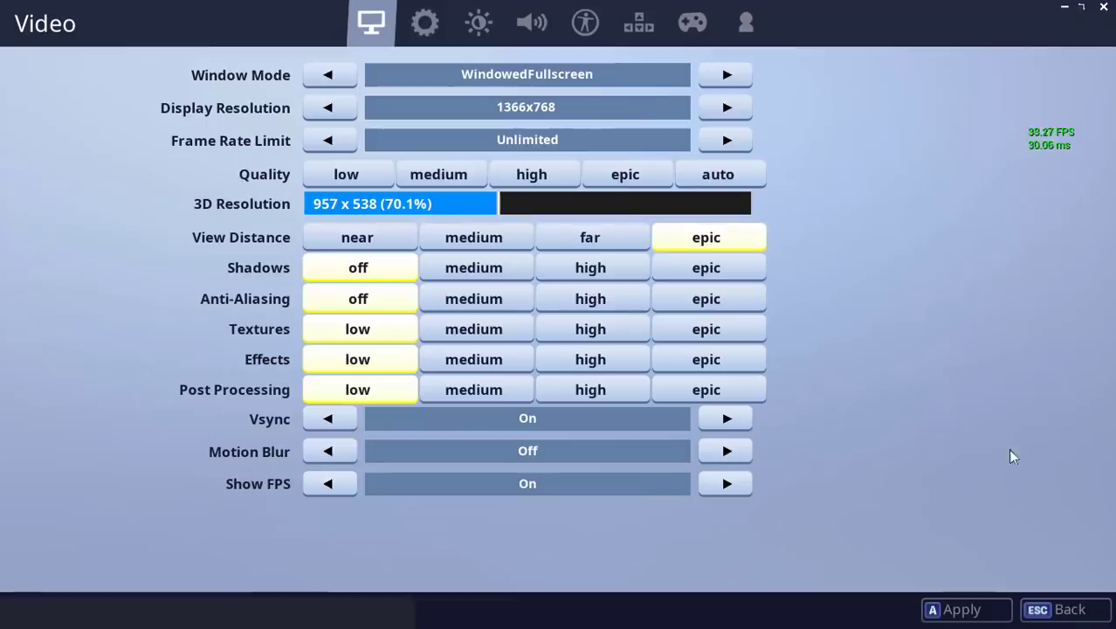
left_click(997, 609)
- Leave Fortnite's settings, minimize the game, and search the Start menu for 'regedit'
left_click(1060, 609)
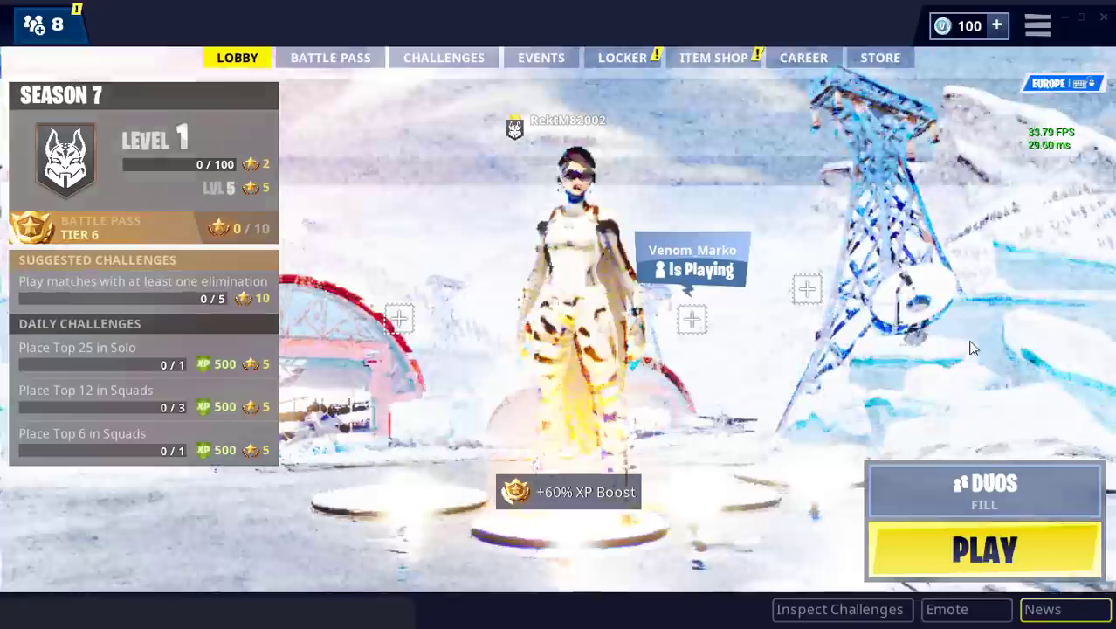
left_click(1066, 18)
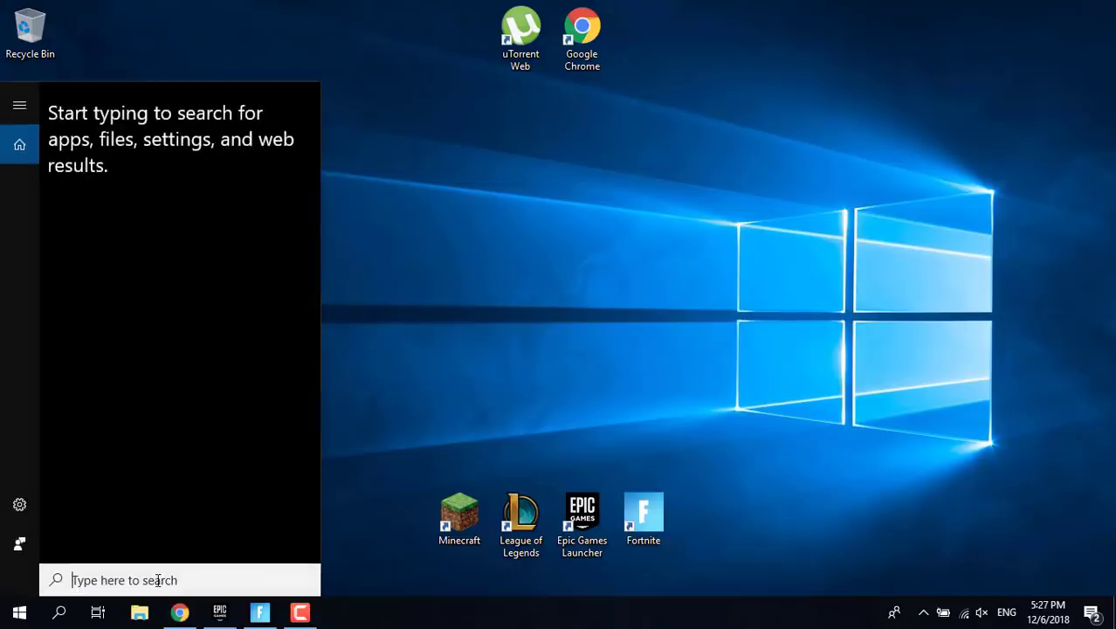
type("re")
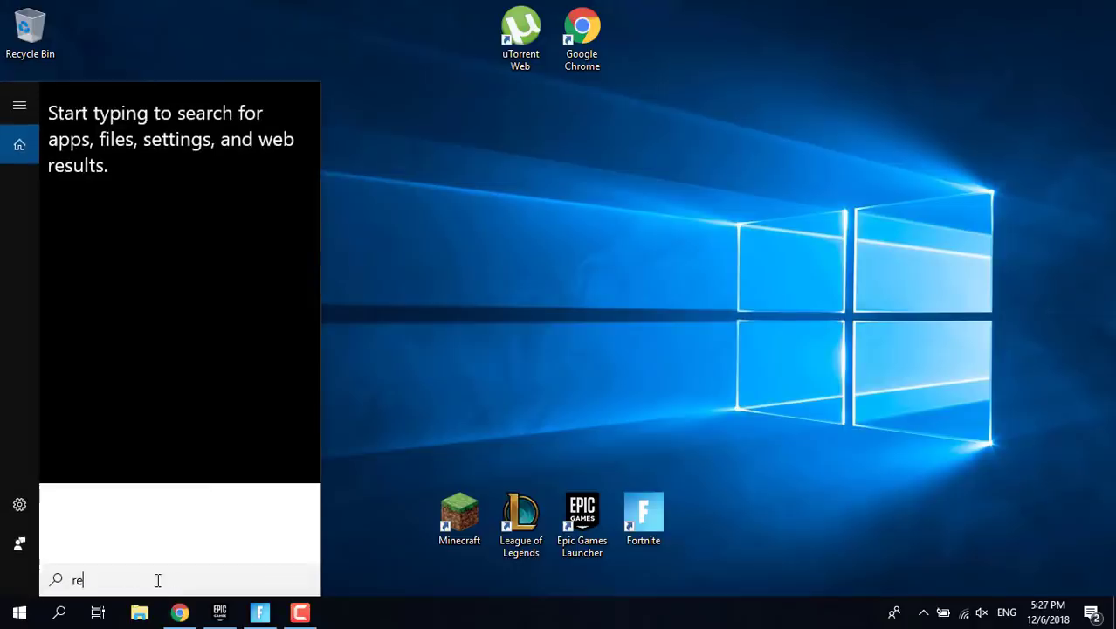
type("gis")
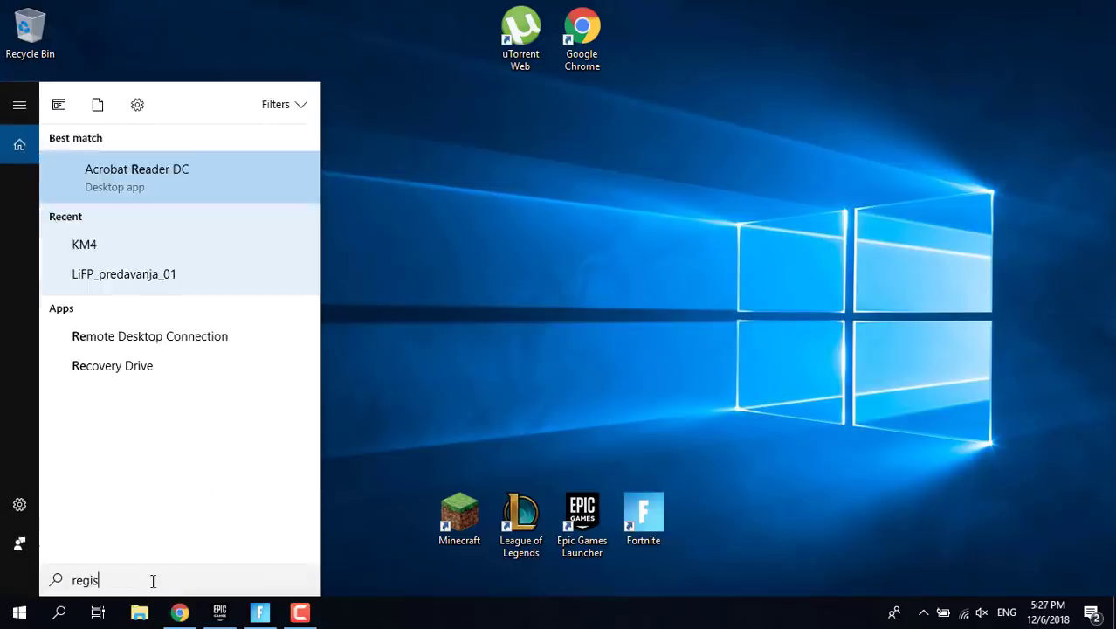
type("try editor")
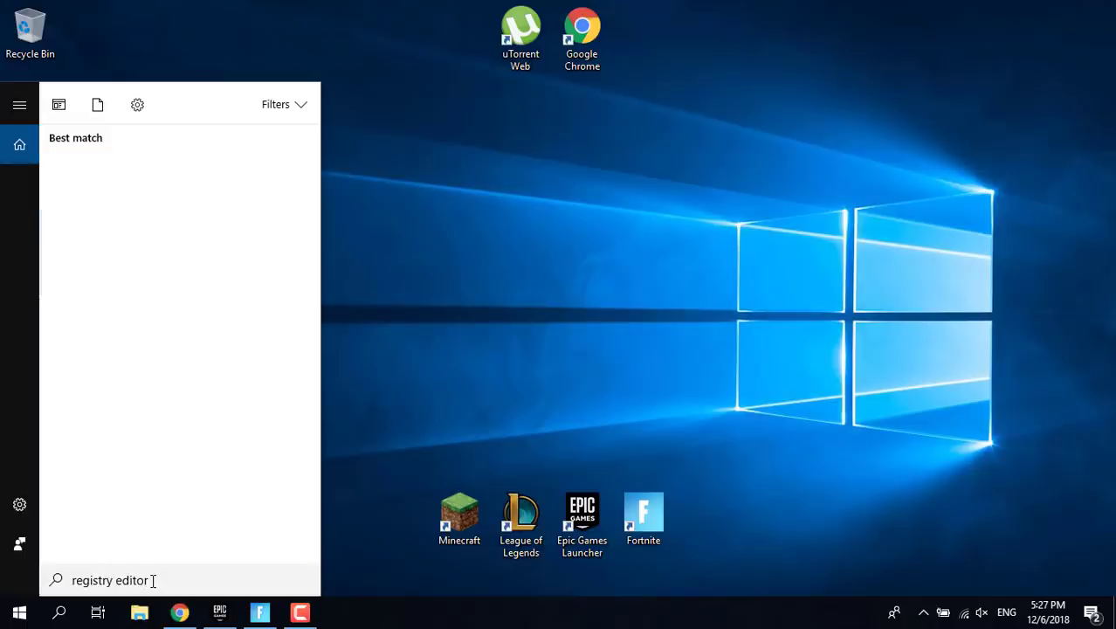
key("ctrl+a")
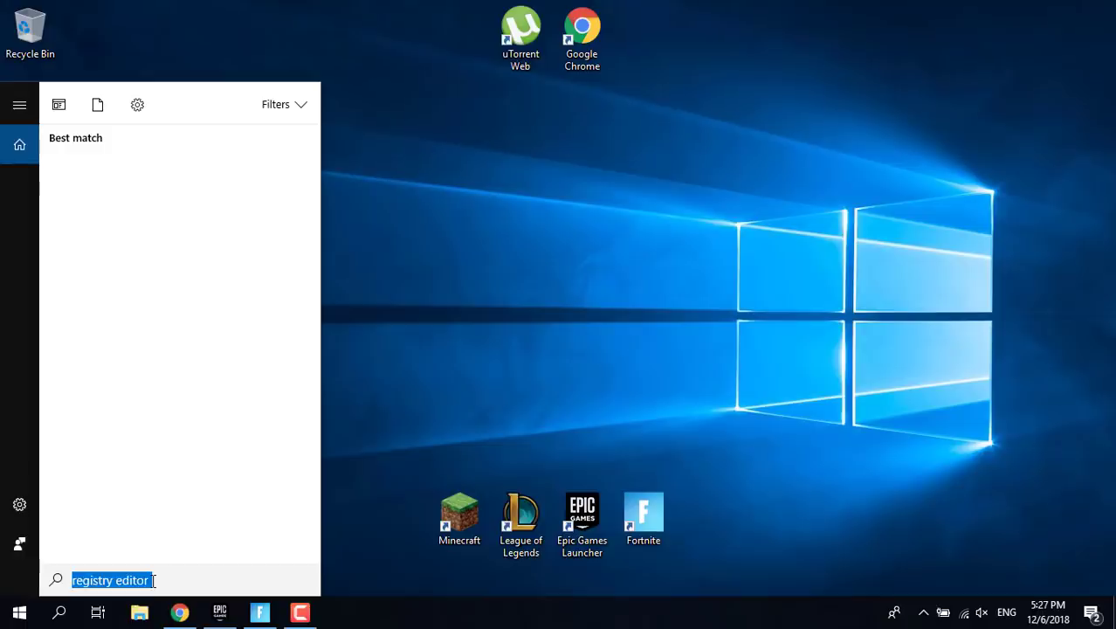
key("BackSpace")
type("re")
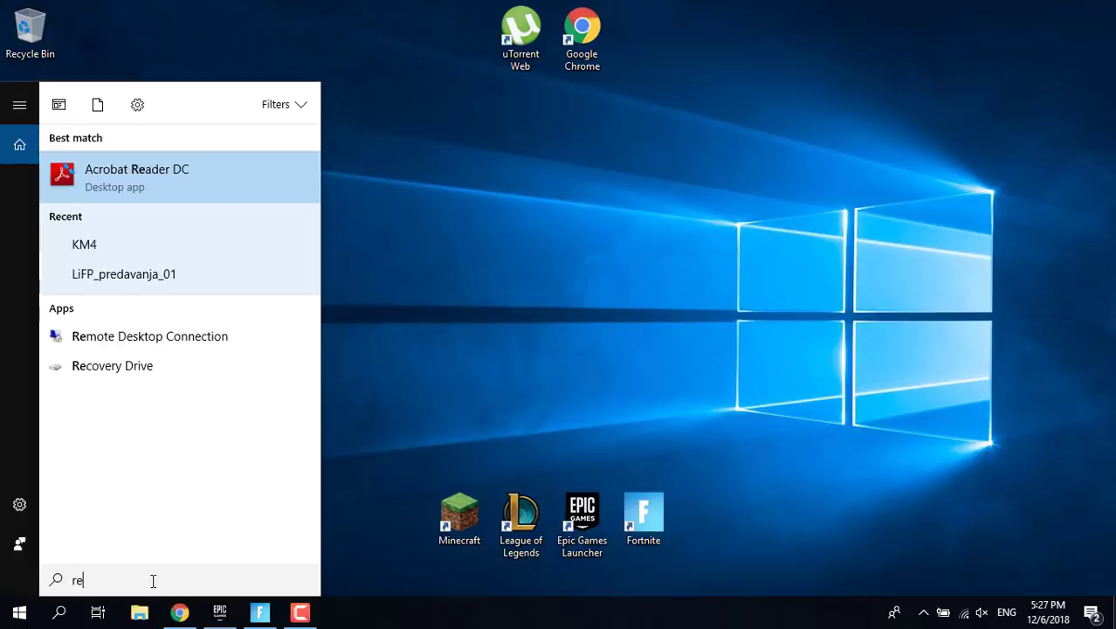
type("gedi")
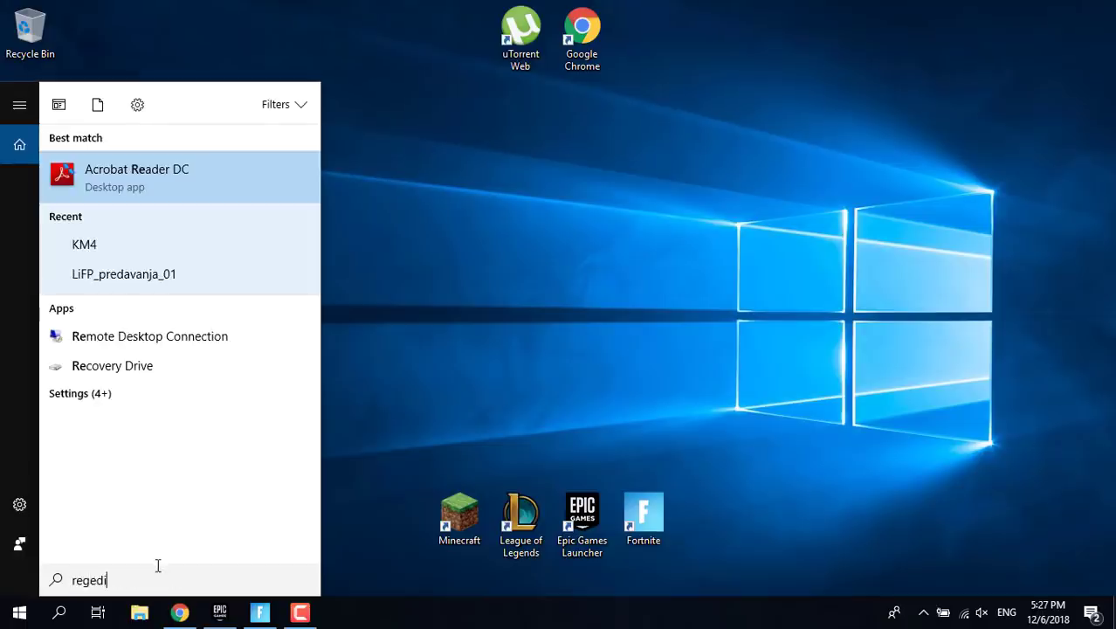
type("t")
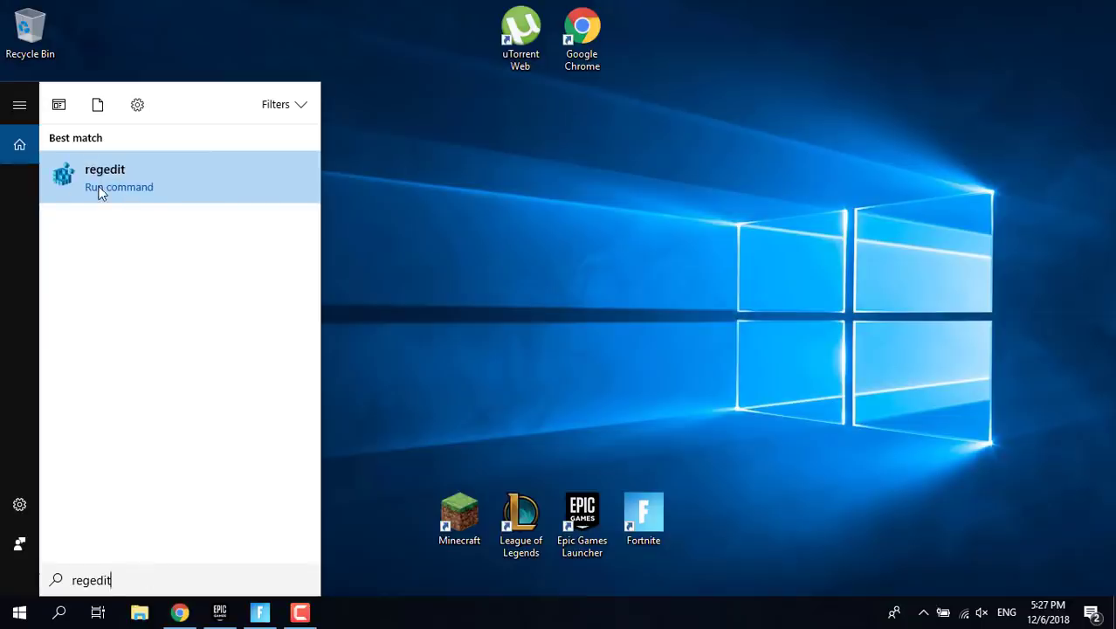
- Launch Registry Editor and expand HKEY_LOCAL_MACHINE\SYSTEM\CurrentControlSet\Control
left_click(102, 181)
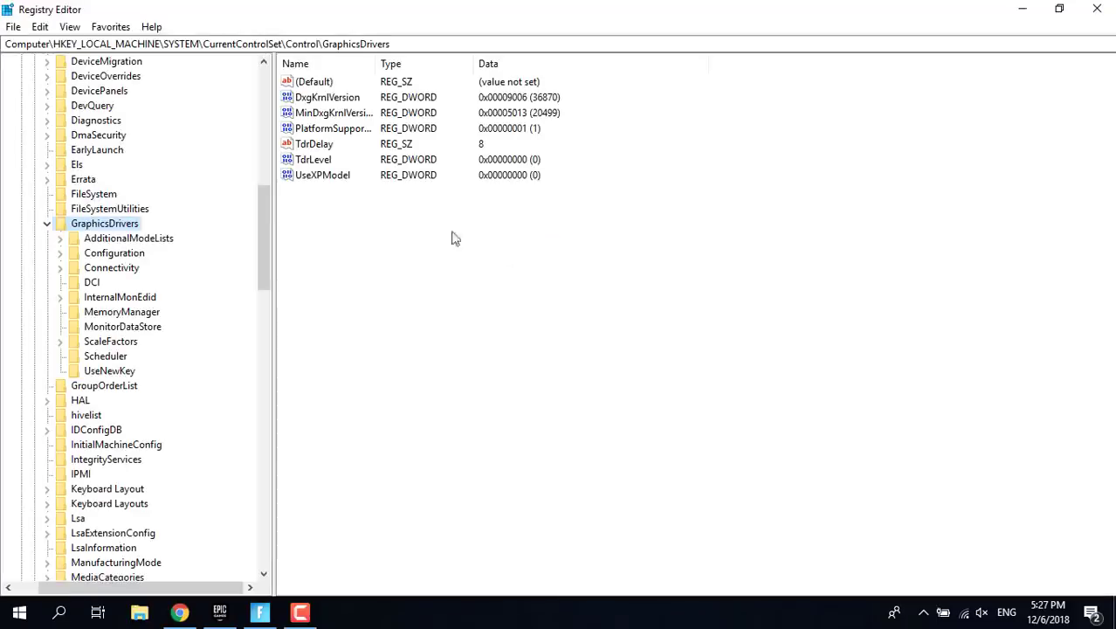
left_click(48, 226)
scroll(56, 266, "up", 12)
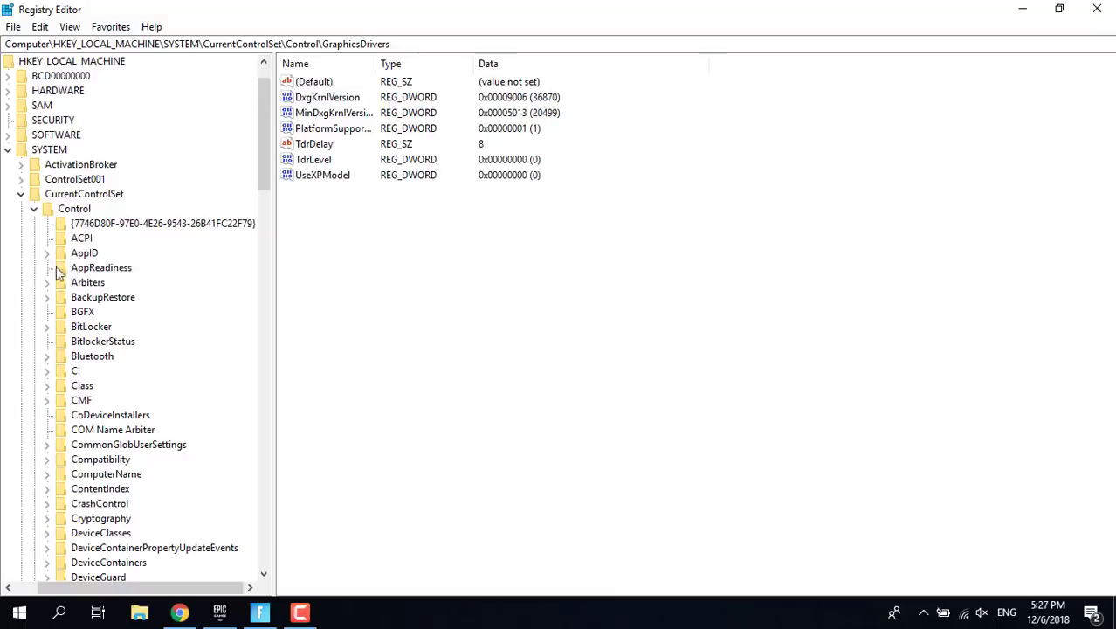
left_click(34, 211)
left_click(36, 194)
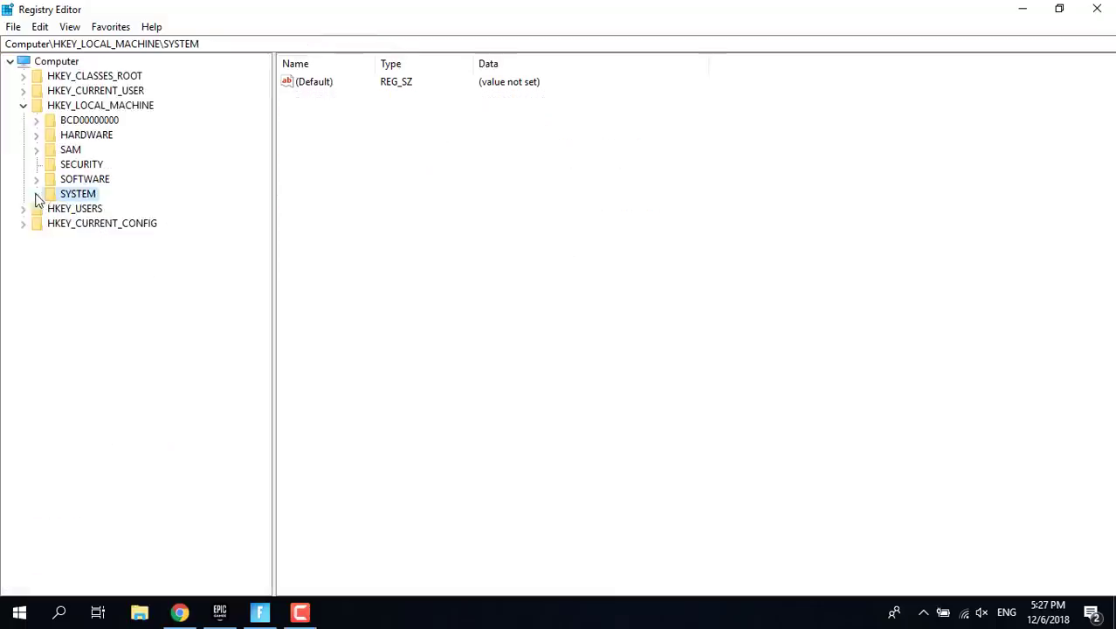
left_click(22, 106)
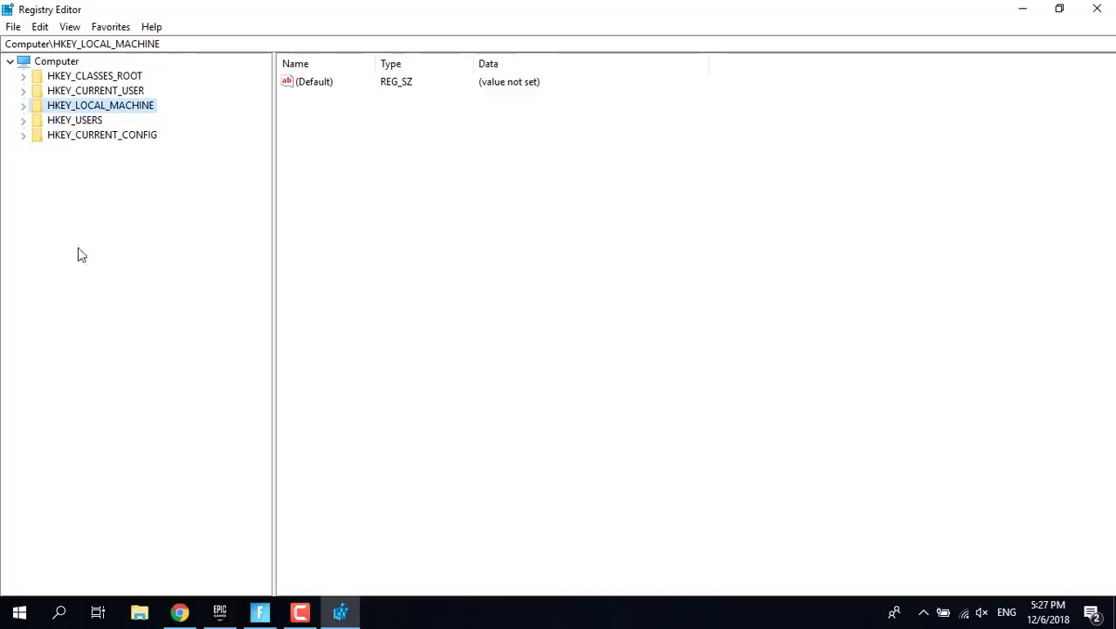
left_click(24, 104)
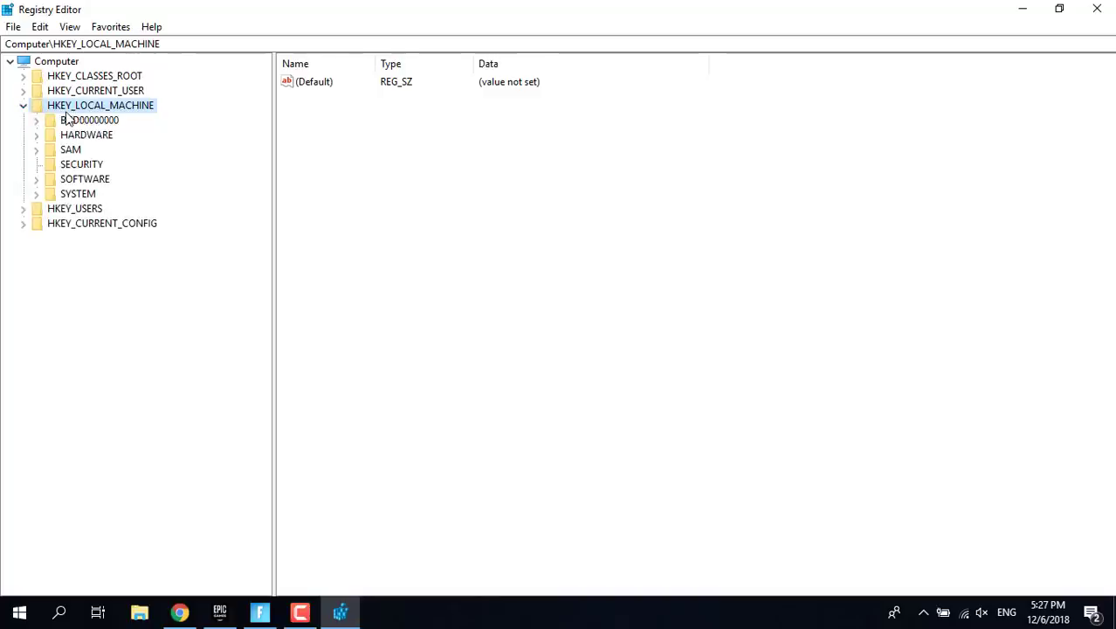
left_click(36, 194)
left_click(50, 239)
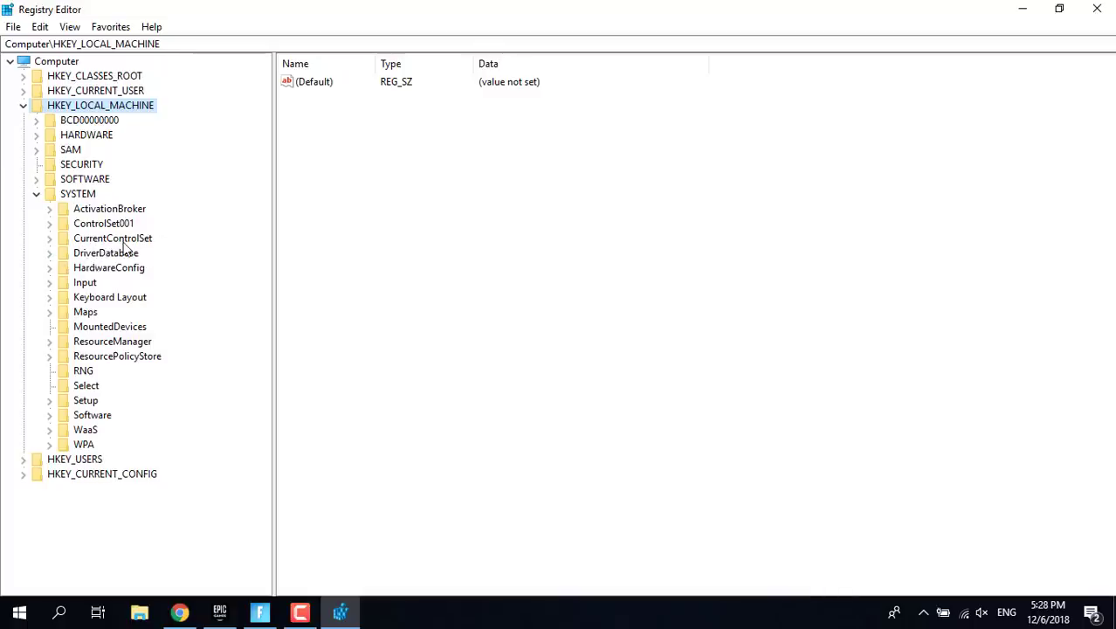
left_click(50, 238)
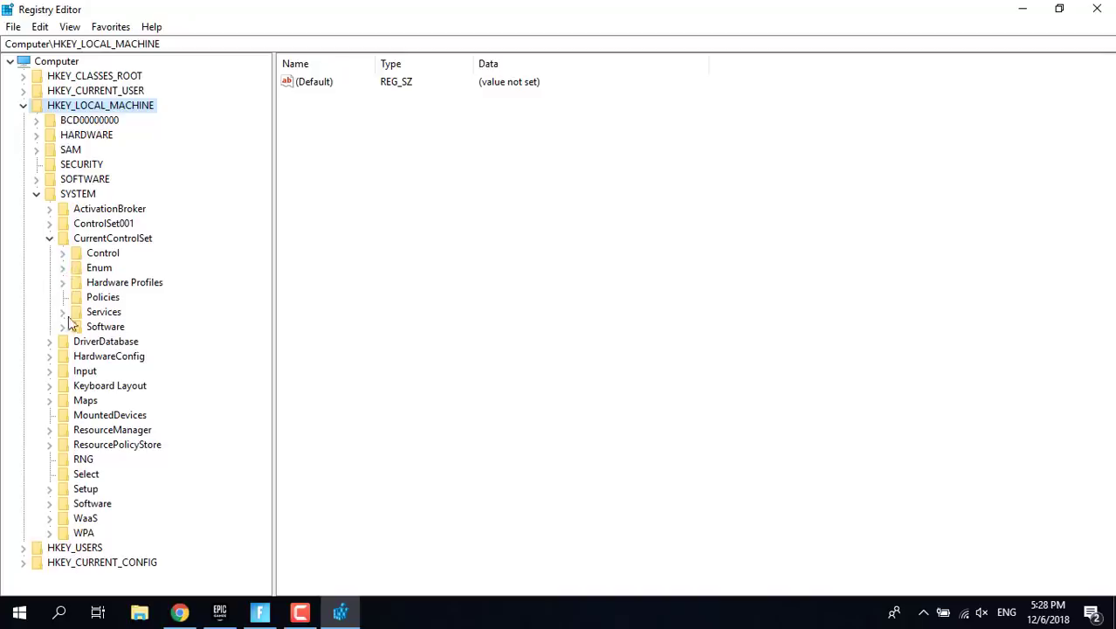
left_click(61, 254)
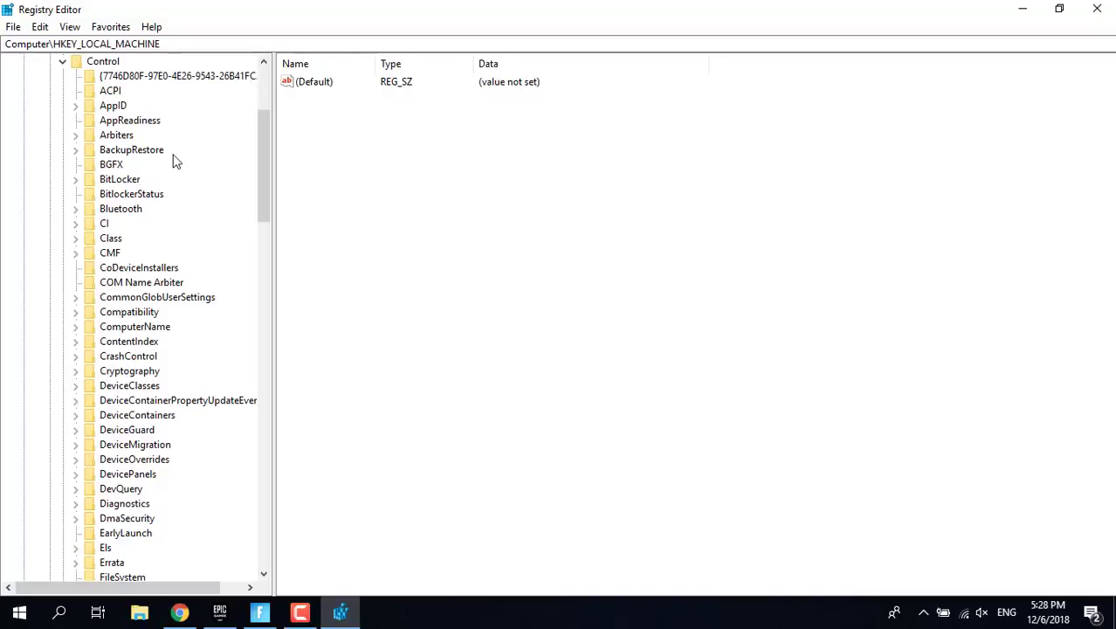
- Locate and select the GraphicsDrivers key under Control to show its values
scroll(173, 160, "down", 9)
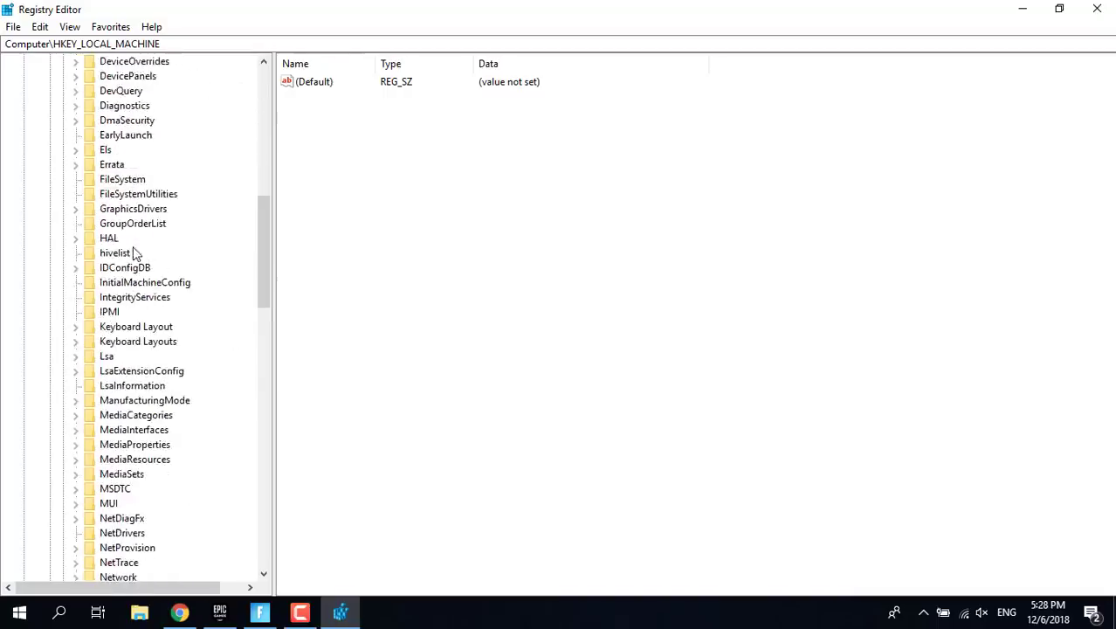
scroll(135, 252, "down", 16)
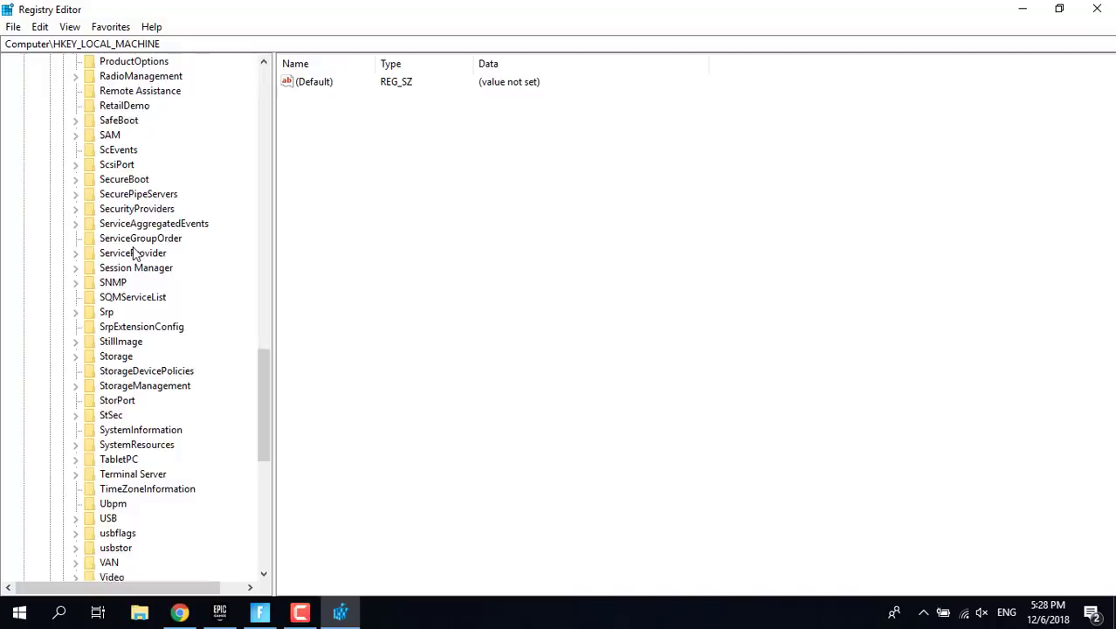
scroll(135, 253, "down", 4)
scroll(136, 252, "up", 6)
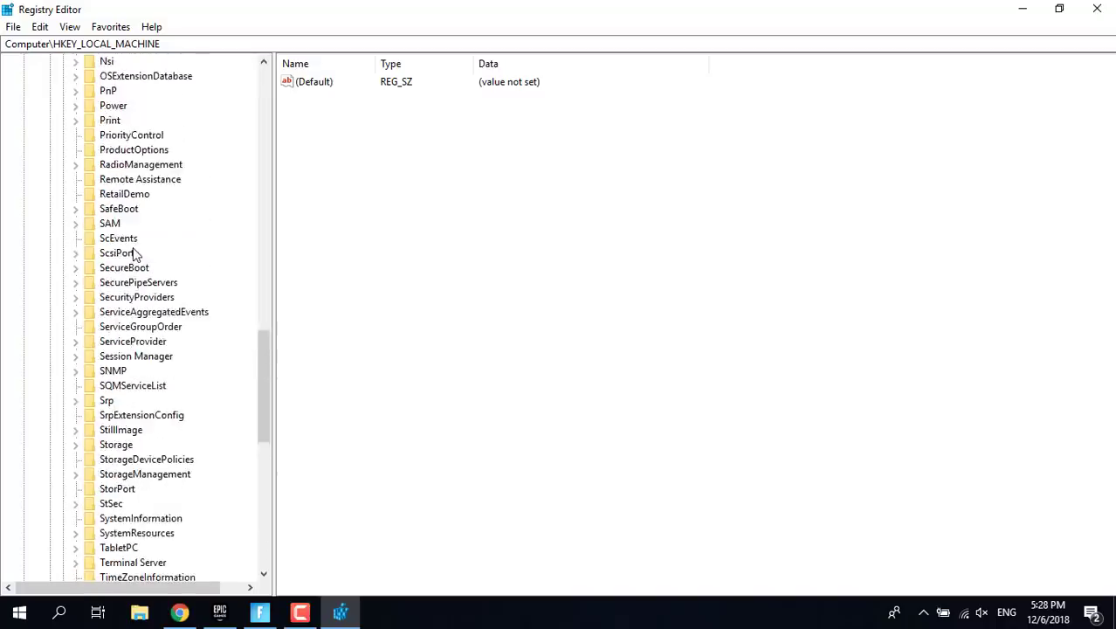
scroll(136, 253, "up", 10)
left_click(136, 253)
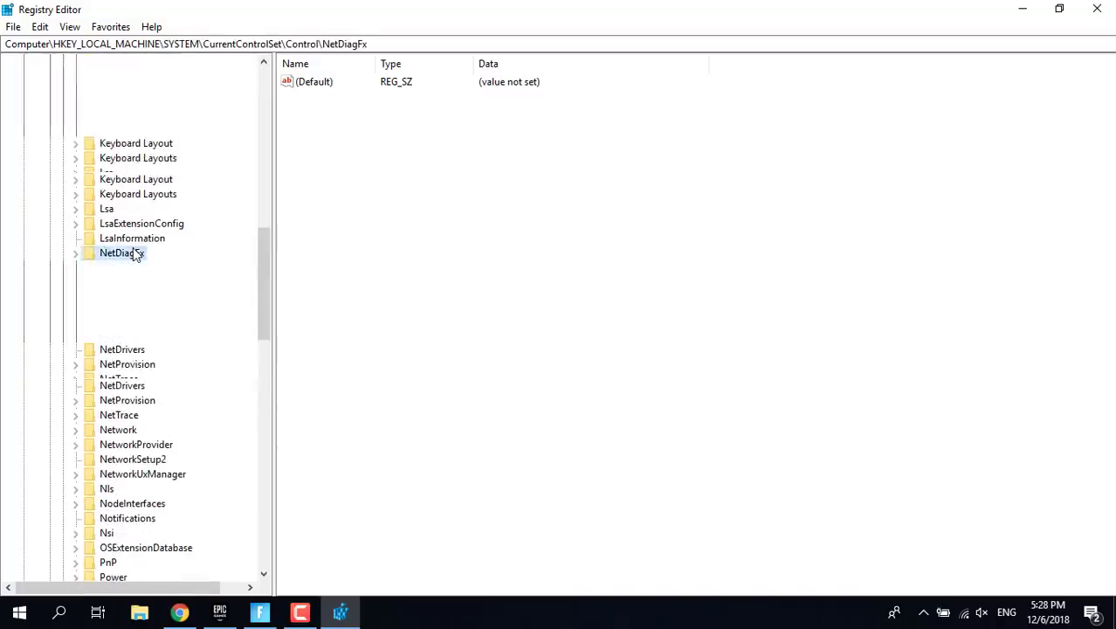
key("g")
key("Down")
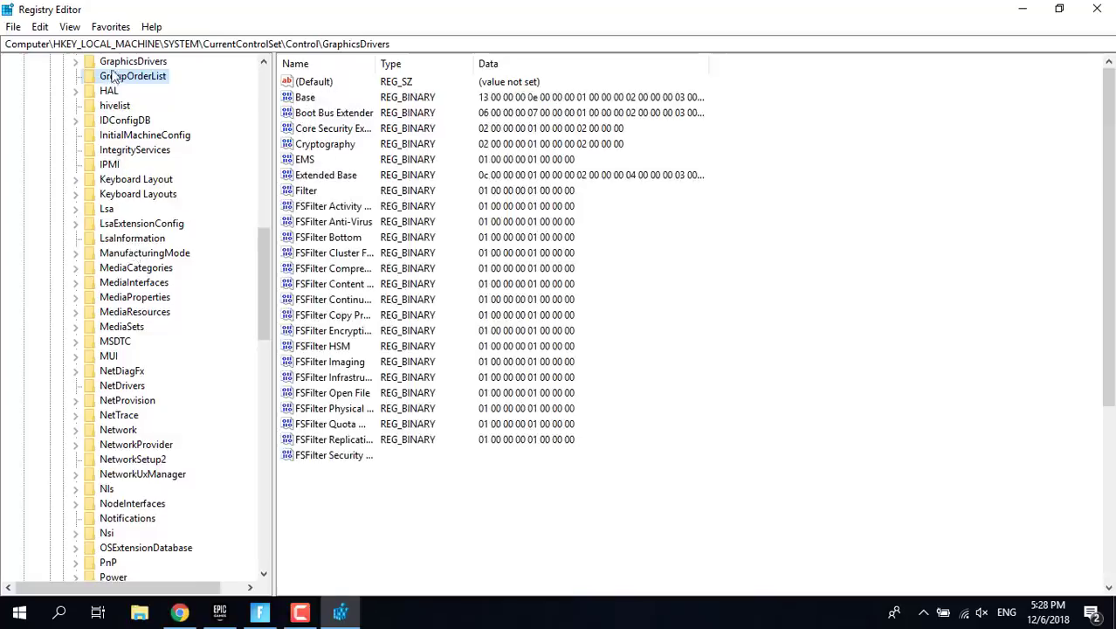
scroll(117, 164, "up", 2)
left_click(113, 153)
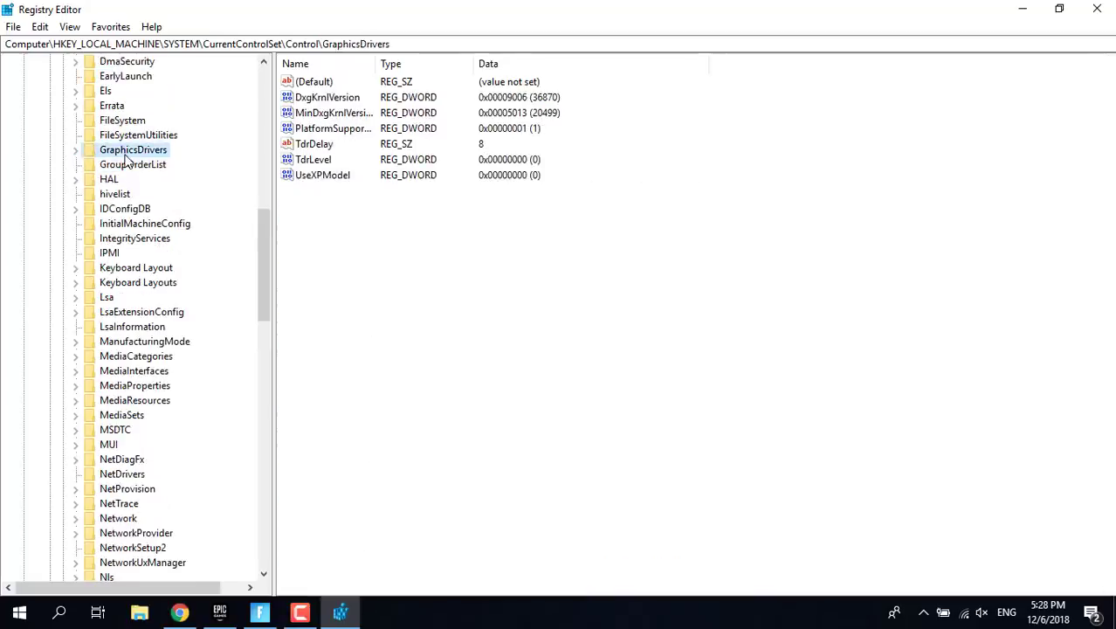
- Delete the TdrLevel value from GraphicsDrivers, confirming with Yes
right_click(131, 155)
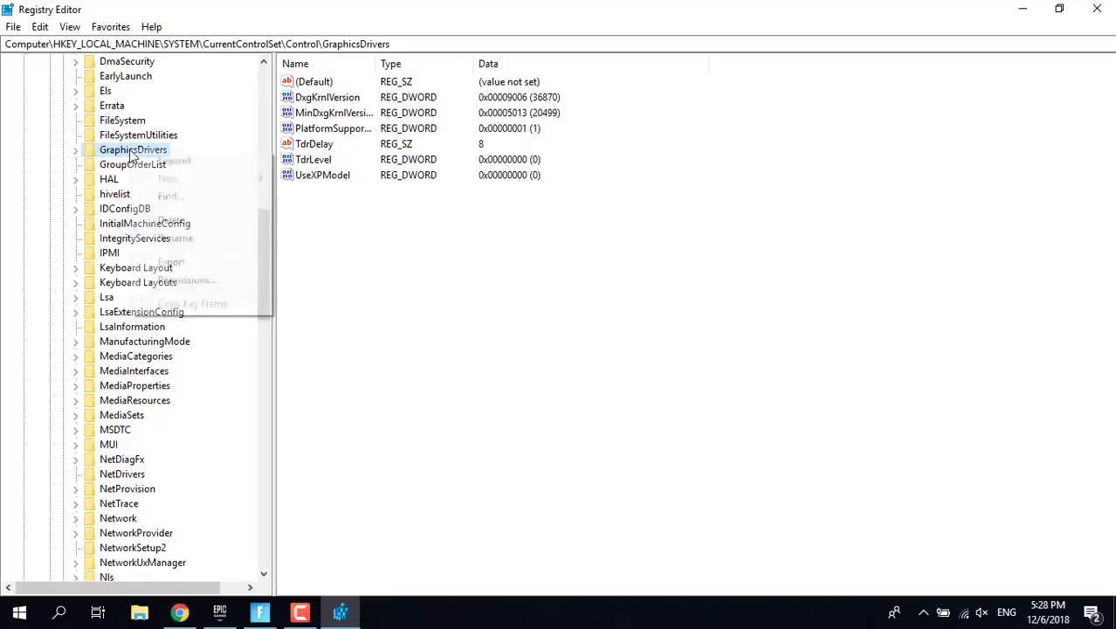
left_click(322, 166)
left_click(319, 163)
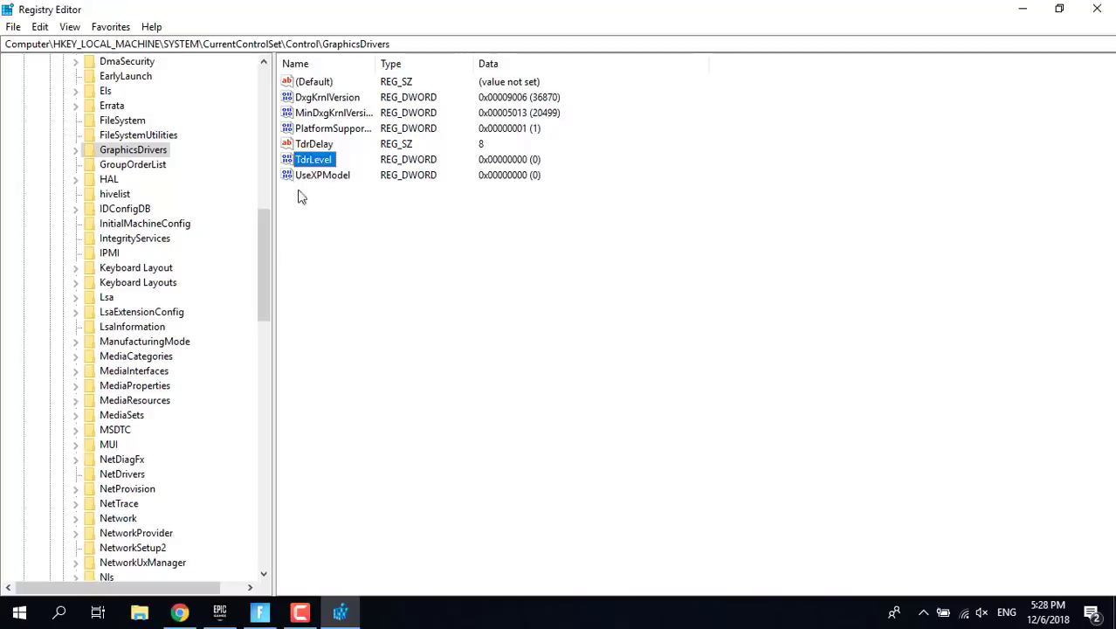
key("Delete")
left_click(683, 305)
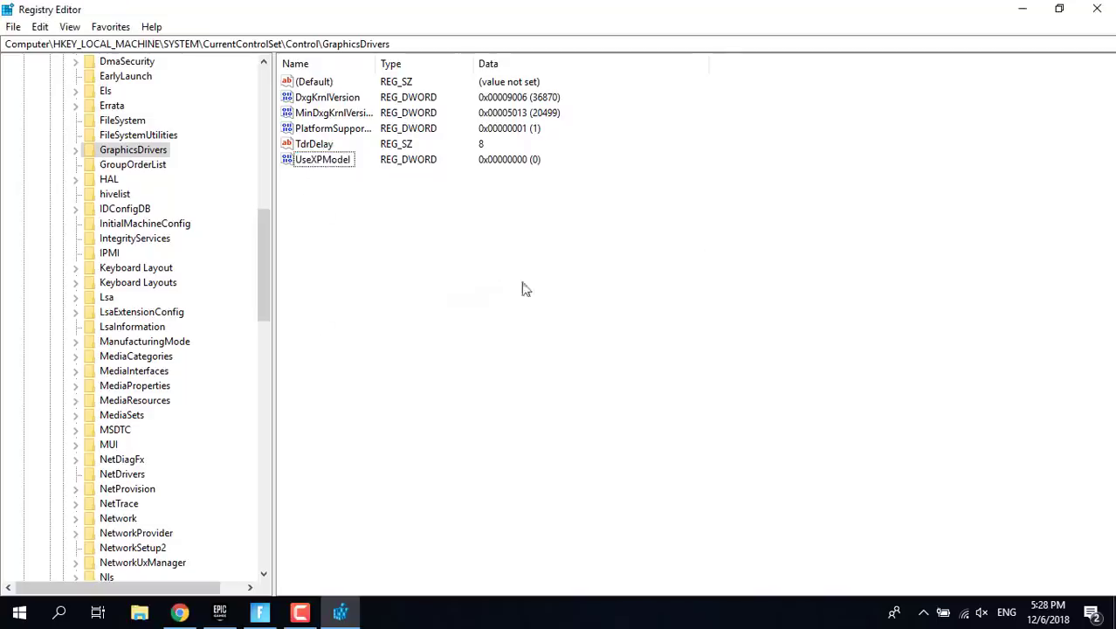
left_click(133, 166)
left_click(119, 153)
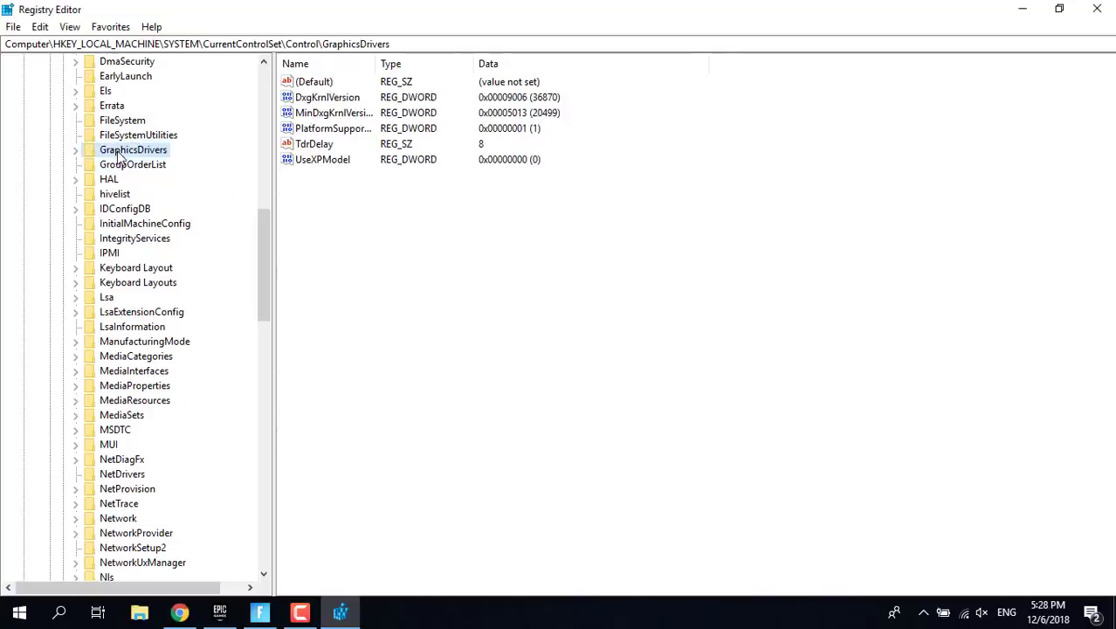
- Add a new DWORD (32-bit) value named TdrLevel under GraphicsDrivers
right_click(120, 156)
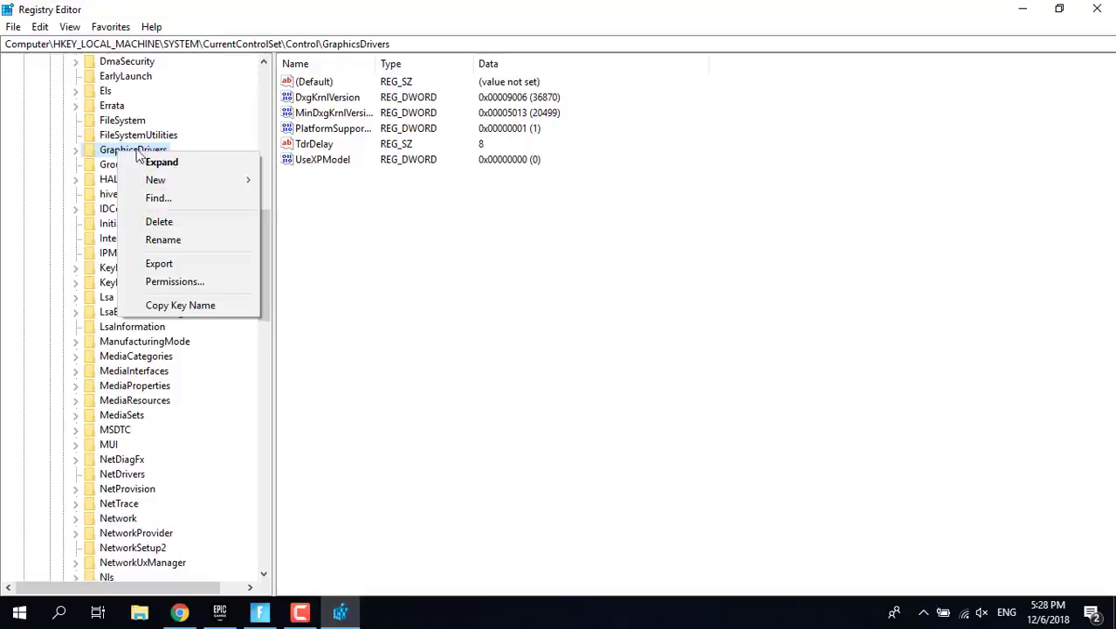
right_click(114, 155)
mouse_move(159, 182)
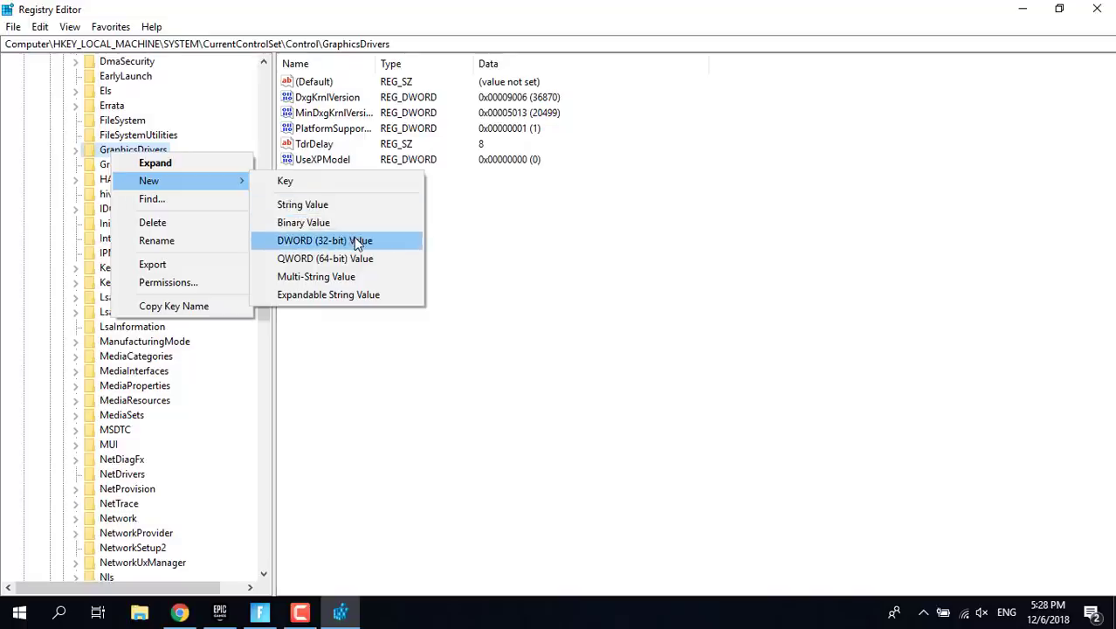
left_click(358, 241)
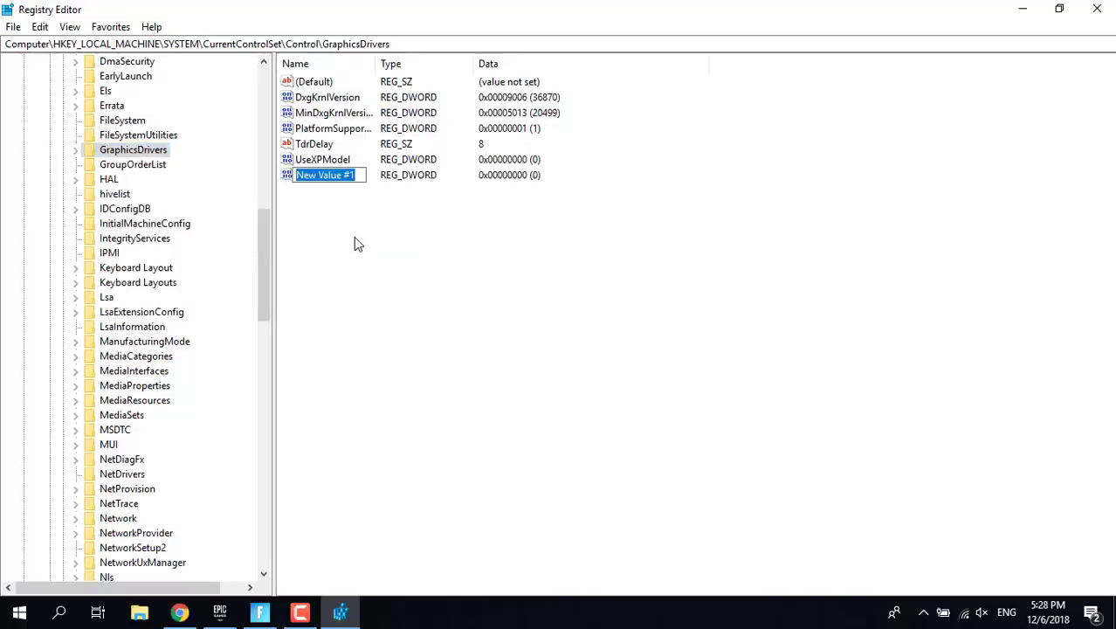
type("Td")
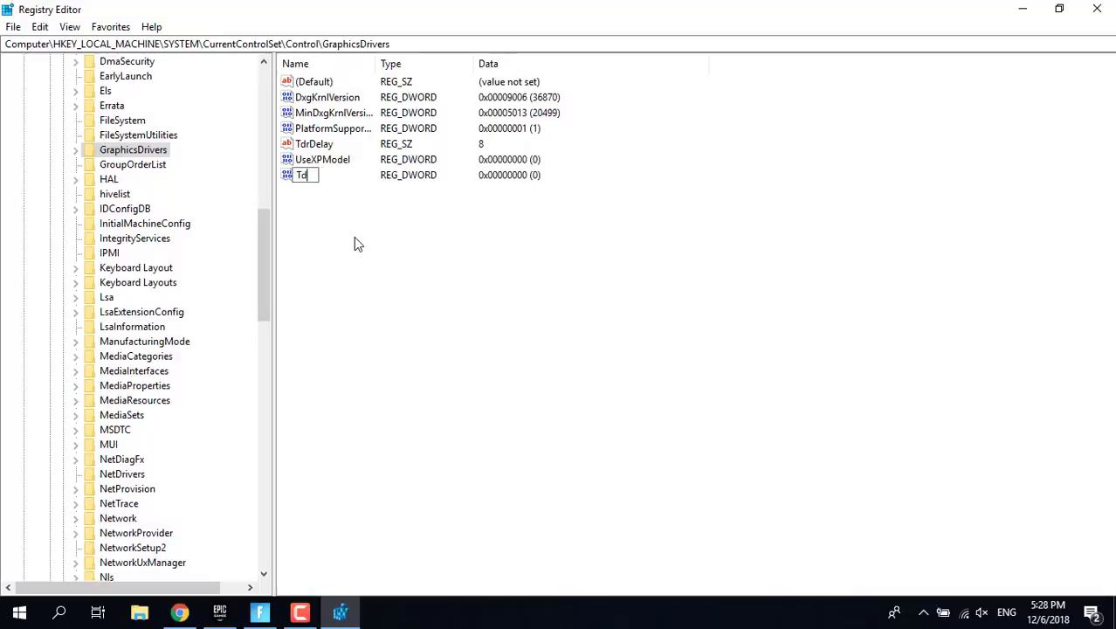
type("rLevel")
key("Return")
- Set TdrLevel's value data to 0 and close Registry Editor
double_click(324, 178)
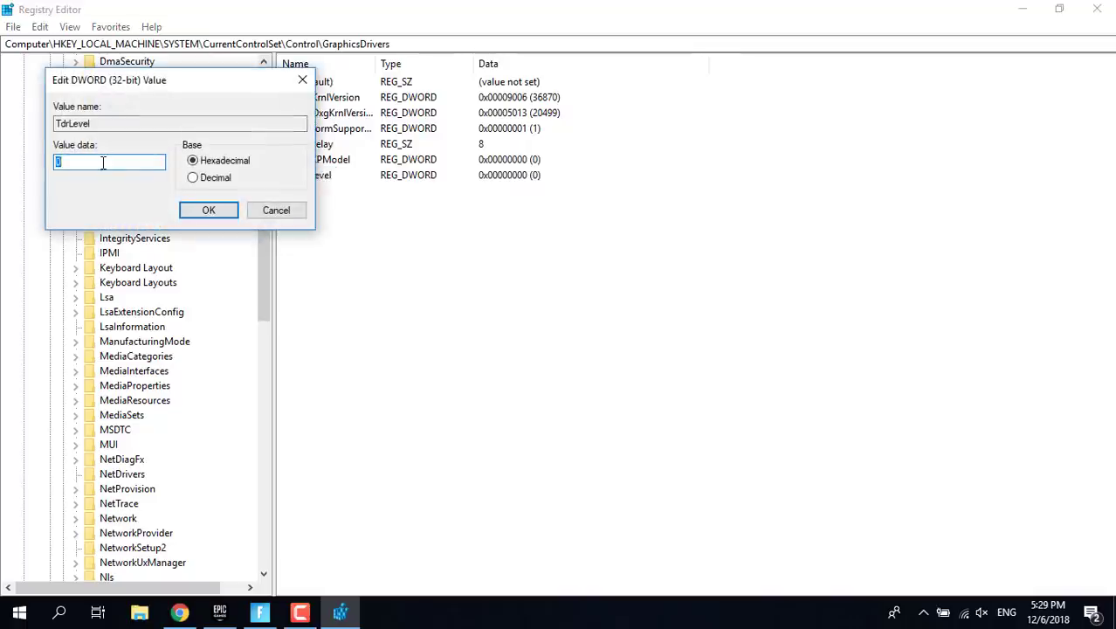
type("0")
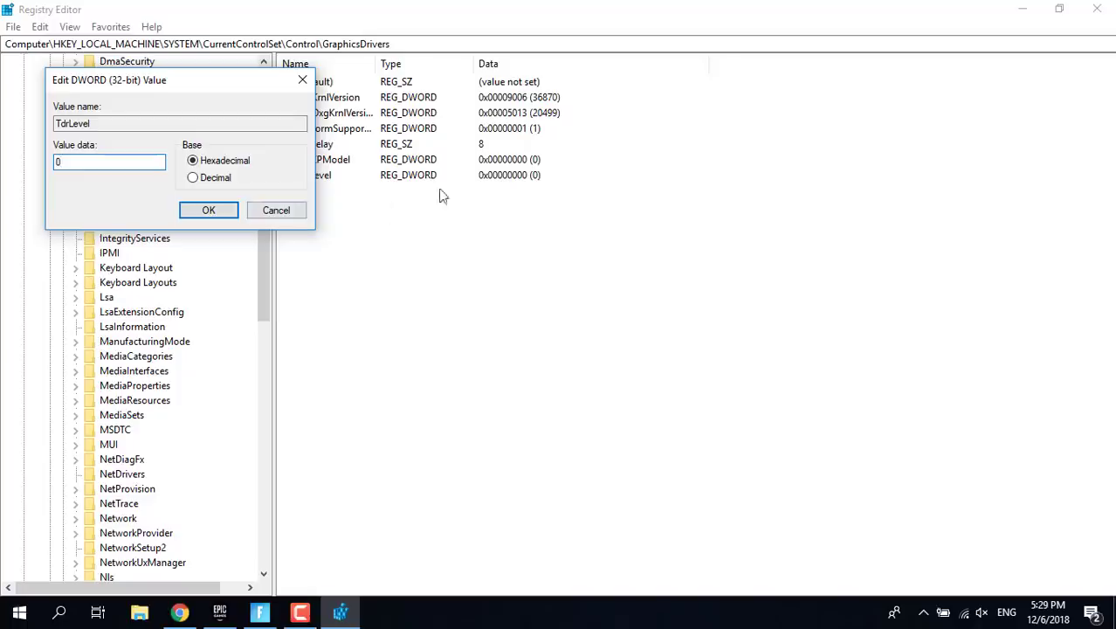
left_click(302, 80)
left_click(1099, 9)
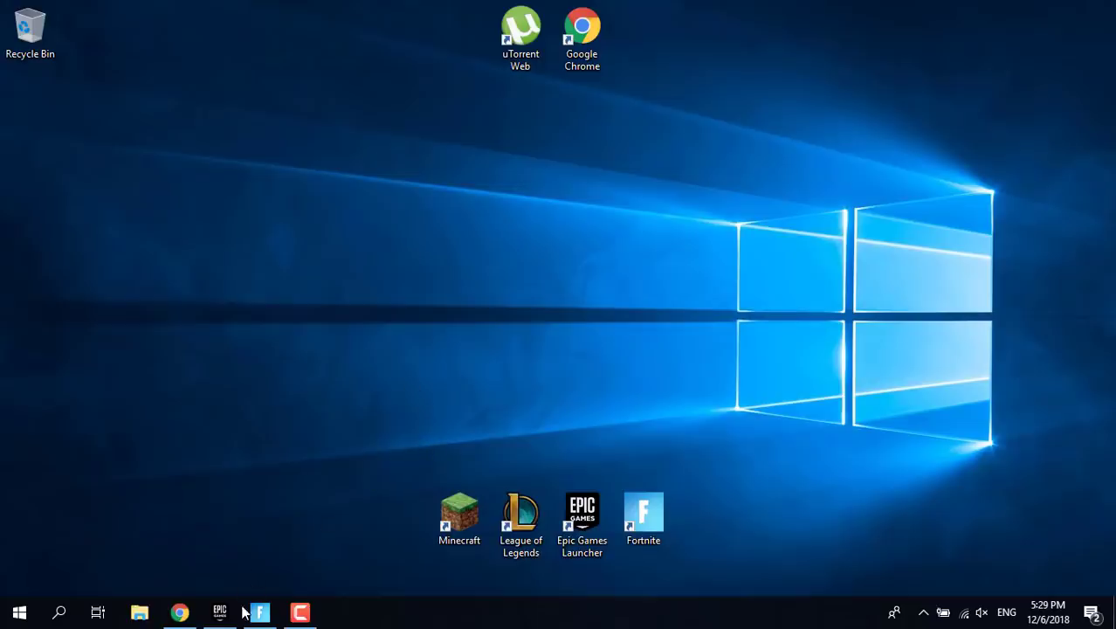
- Switch to the Epic Games Launcher and browse its Home news feed, with Fortnite under Recent
mouse_move(244, 610)
left_click(221, 610)
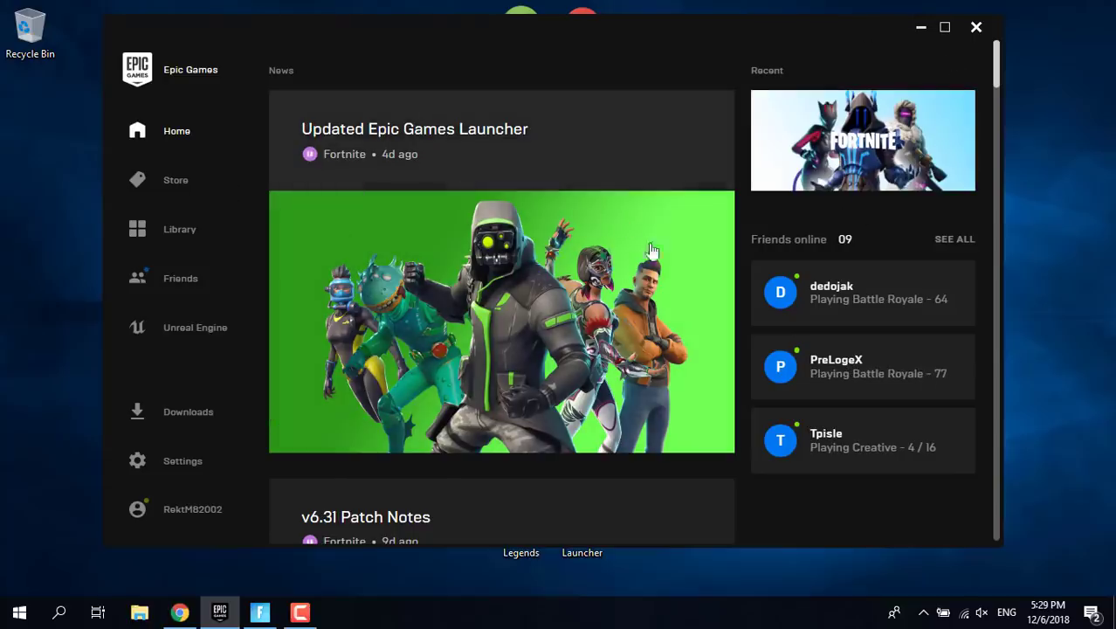
scroll(620, 253, "down", 3)
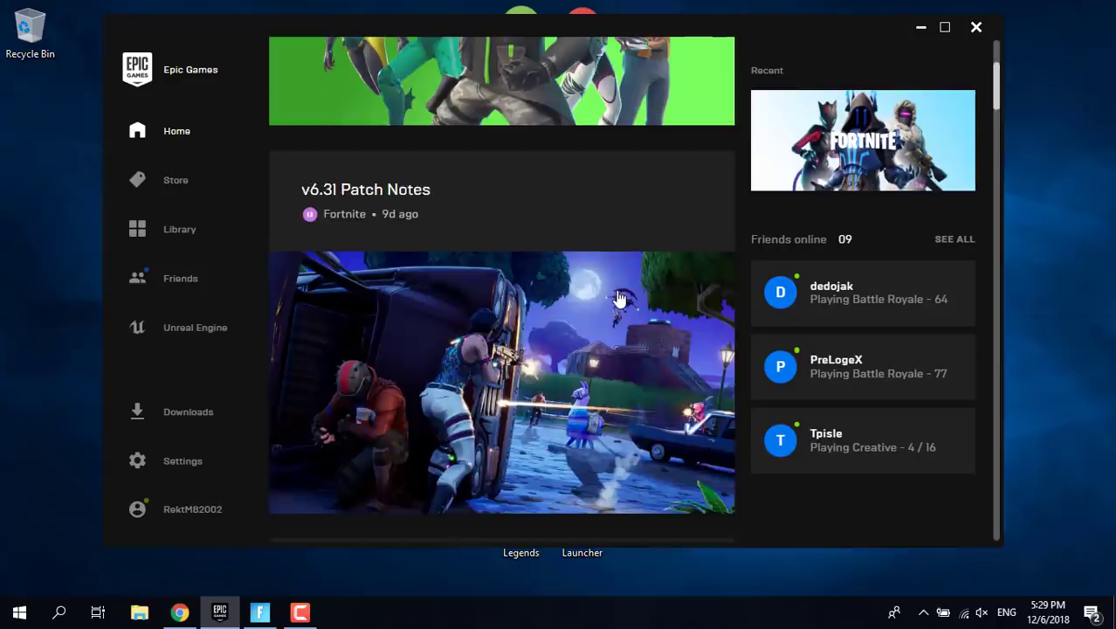
scroll(618, 299, "up", 3)
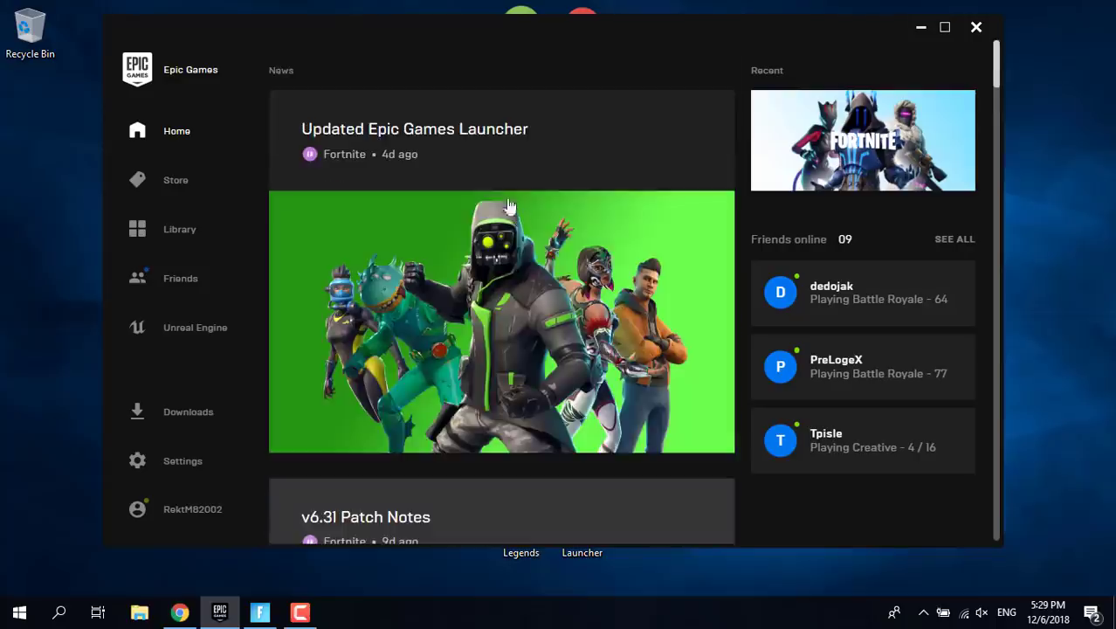